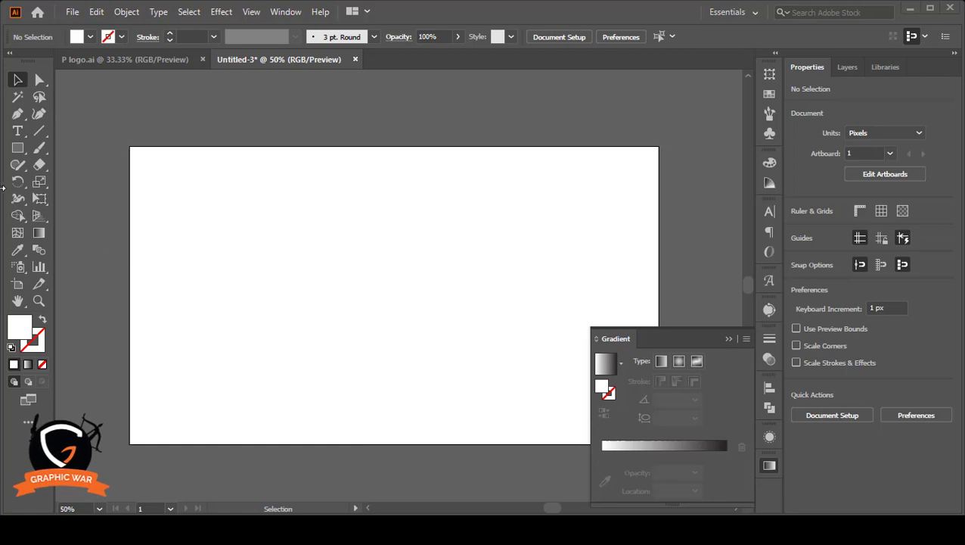
# Draw a circle about 422 px in diameter on the artboard and give it no fill and a blue stroke
pyautogui.moveTo(17, 147); pyautogui.dragTo(79, 181)
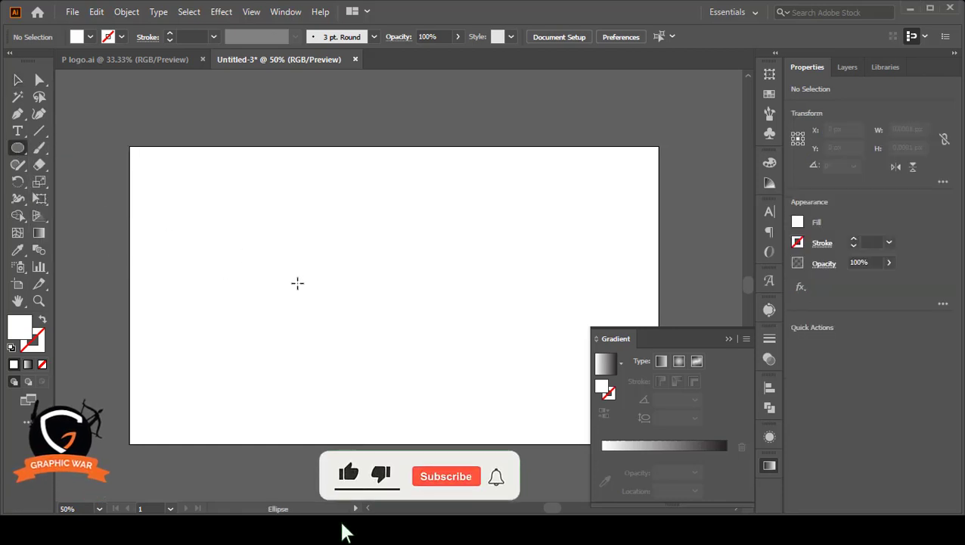
pyautogui.moveTo(360, 265)
pyautogui.mouseDown()
pyautogui.moveTo(463, 335)
pyautogui.moveTo(449, 320)
pyautogui.mouseUp()
pyautogui.click(43, 319)
pyautogui.click(121, 36)
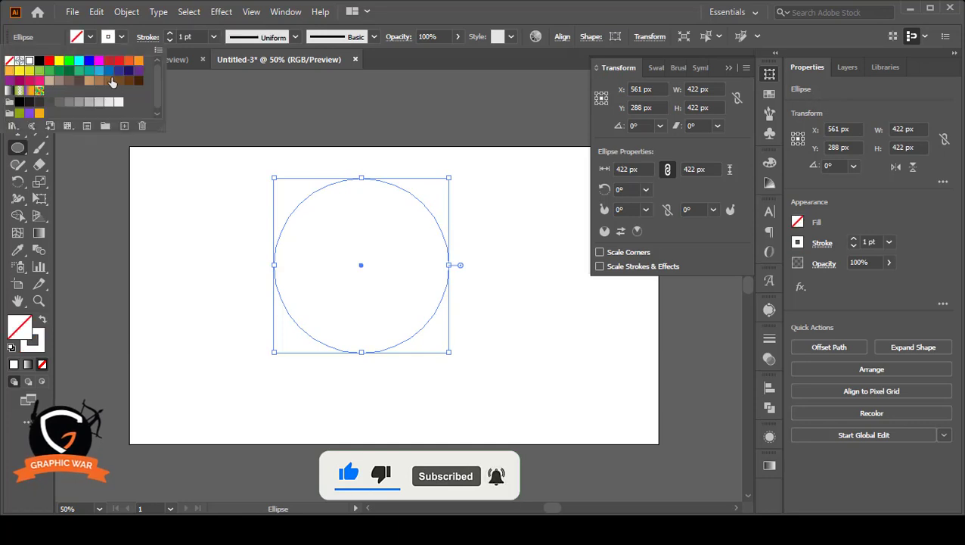
pyautogui.click(111, 76)
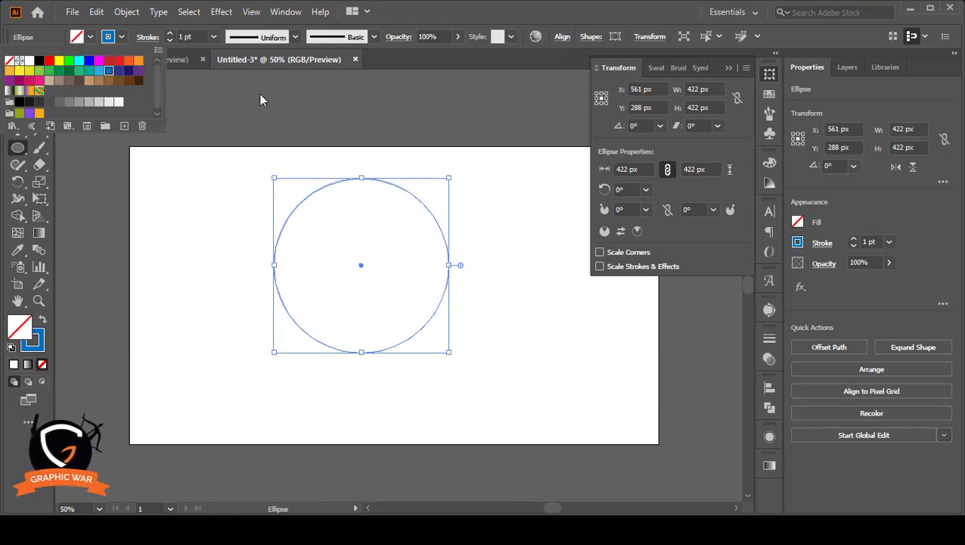
pyautogui.click(259, 94)
pyautogui.click(19, 80)
pyautogui.click(193, 105)
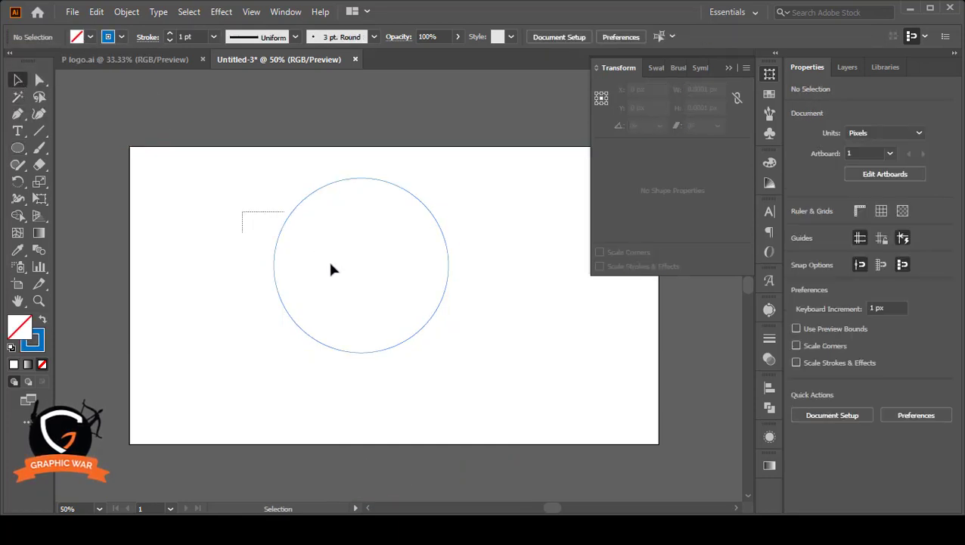
# Duplicate the circle in front and scale the copy concentrically down to about 189 px
pyautogui.click(275, 226)
pyautogui.click(96, 11)
pyautogui.click(119, 80)
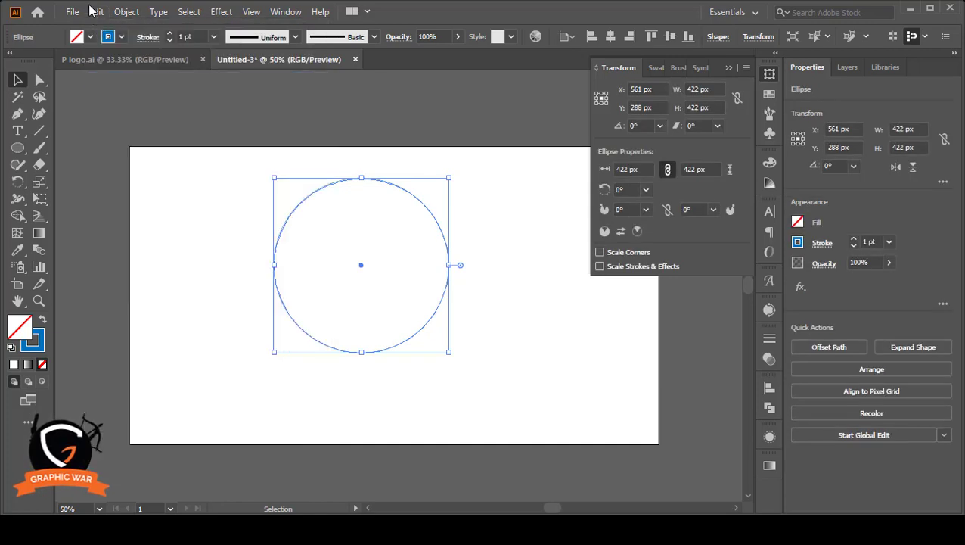
pyautogui.click(96, 11)
pyautogui.click(135, 112)
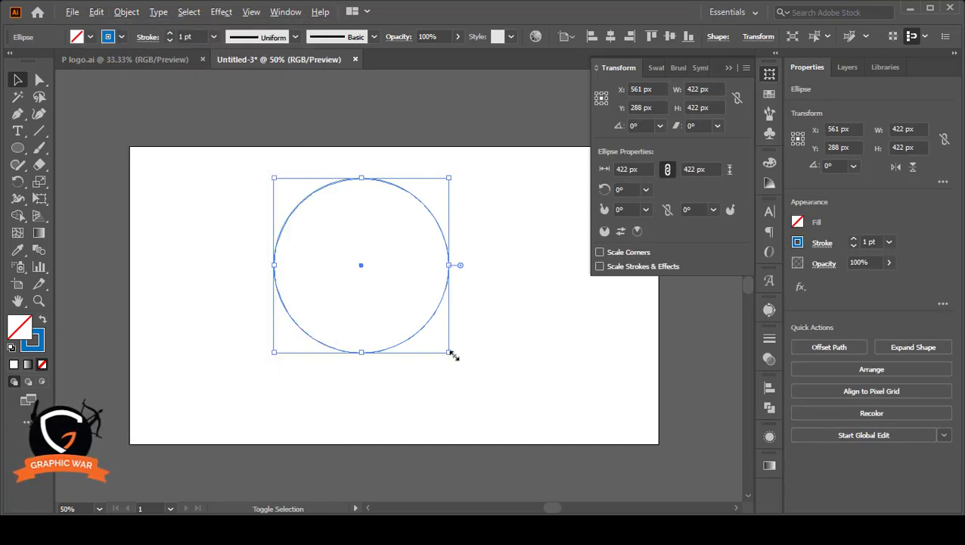
pyautogui.moveTo(451, 352); pyautogui.dragTo(404, 306)
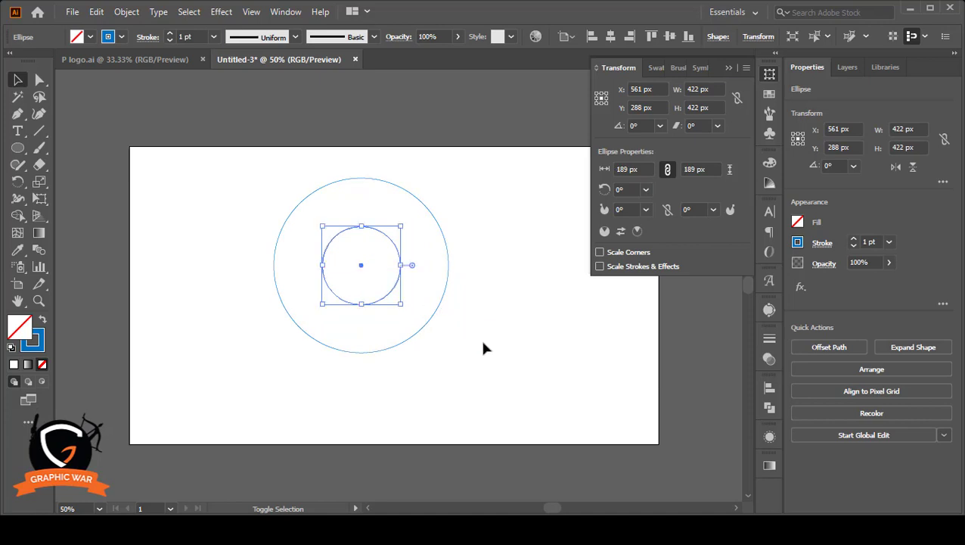
pyautogui.moveTo(286, 204); pyautogui.dragTo(515, 361)
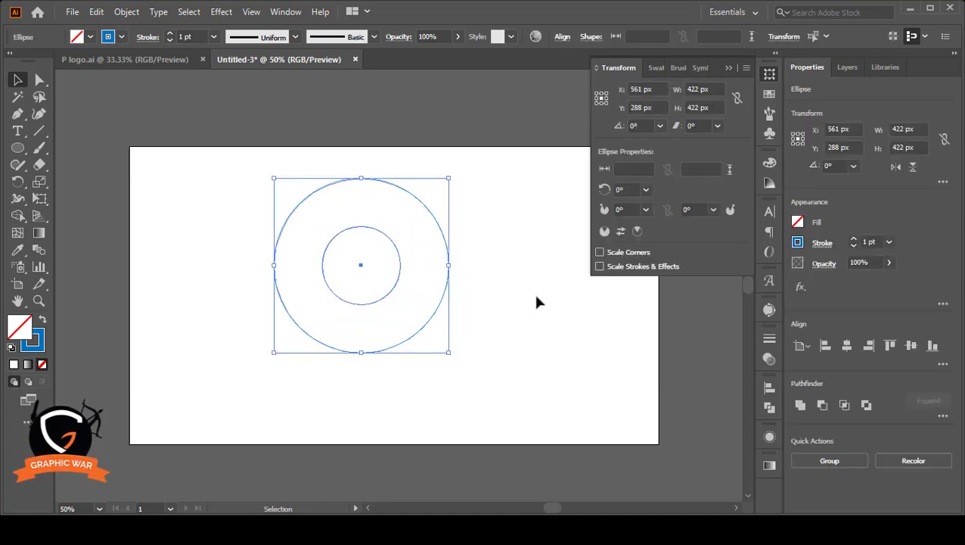
# Duplicate the inner circle in front and enlarge the copy upward until it touches the outer circle's top edge
pyautogui.click(393, 269)
pyautogui.click(400, 266)
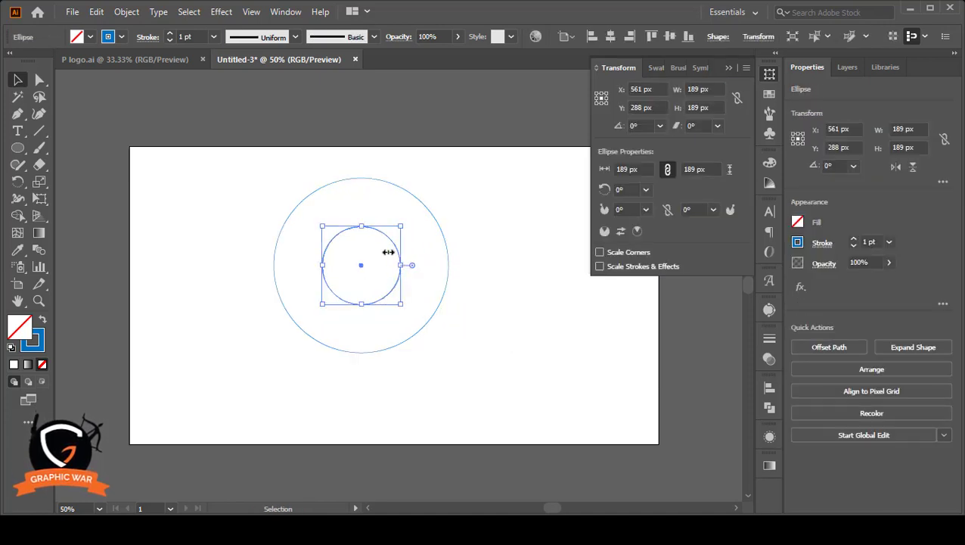
pyautogui.click(127, 12)
pyautogui.moveTo(96, 12)
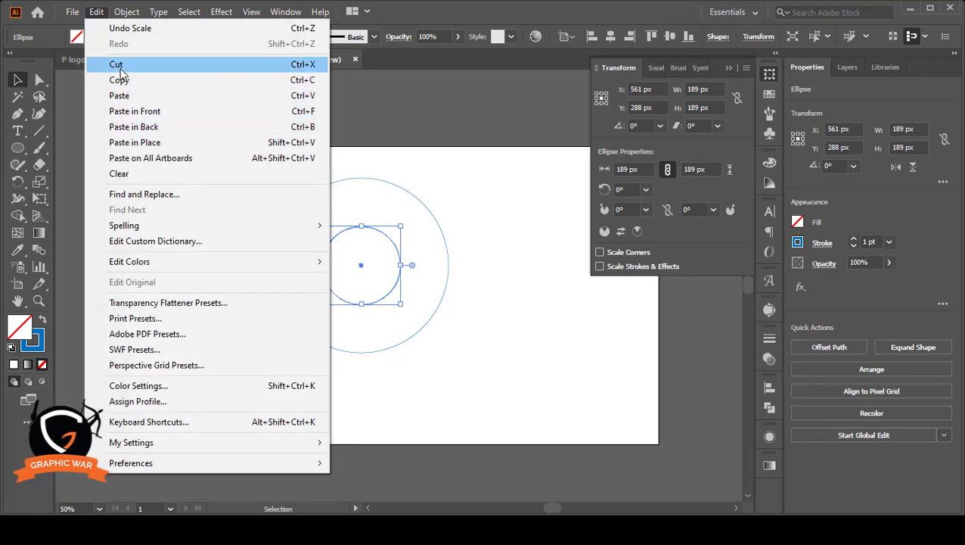
pyautogui.click(119, 79)
pyautogui.click(99, 13)
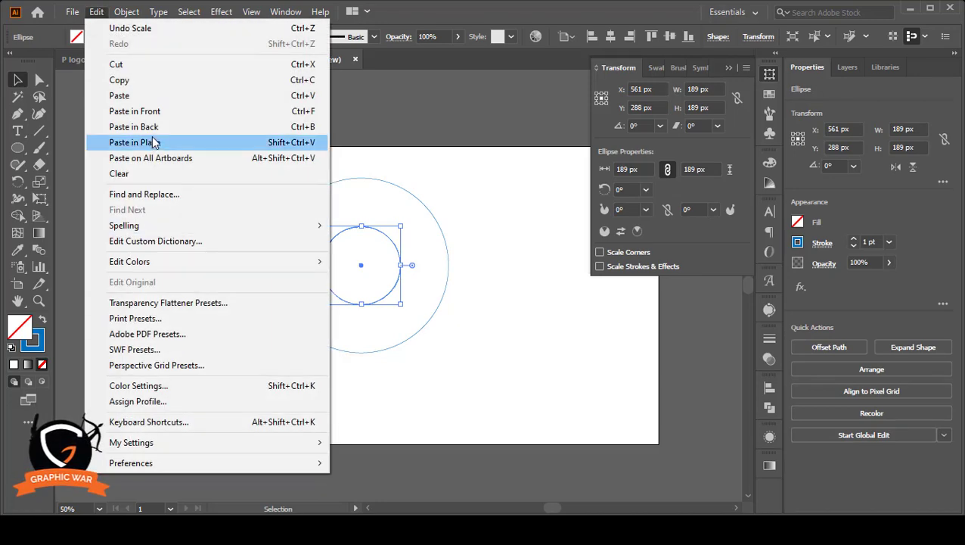
pyautogui.click(155, 115)
pyautogui.click(464, 290)
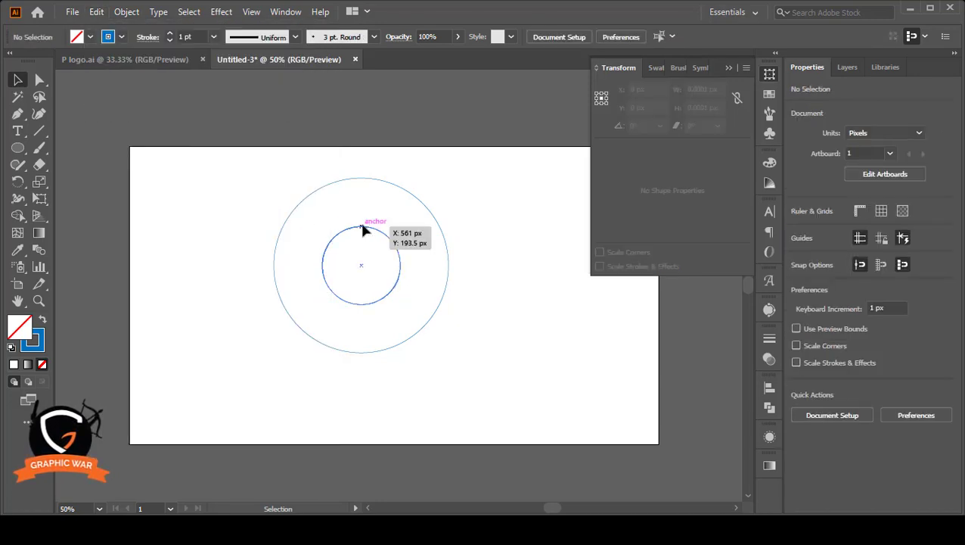
pyautogui.moveTo(361, 227); pyautogui.dragTo(363, 178)
pyautogui.click(522, 273)
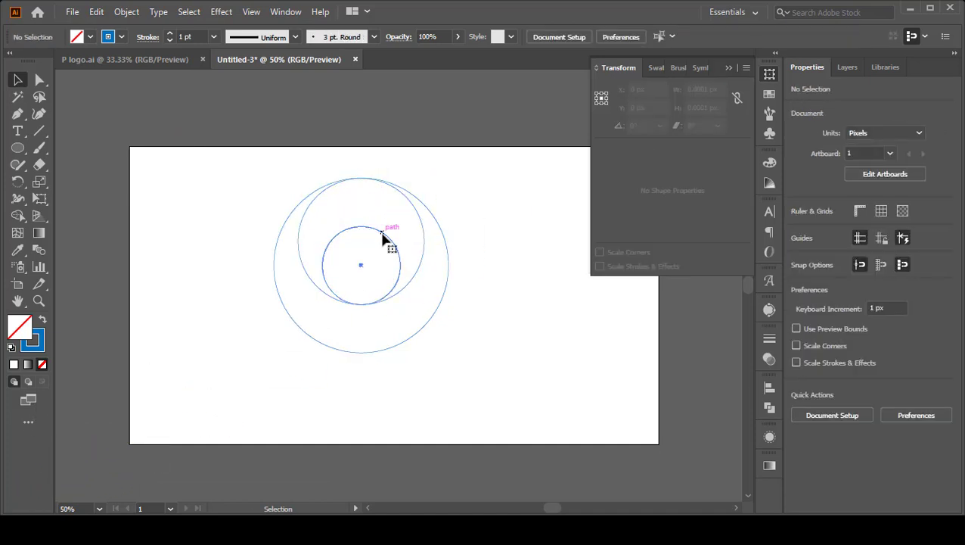
# Duplicate the small inner circle in front again and enlarge the copy downward to the outer circle's bottom edge
pyautogui.click(389, 240)
pyautogui.click(96, 12)
pyautogui.click(125, 80)
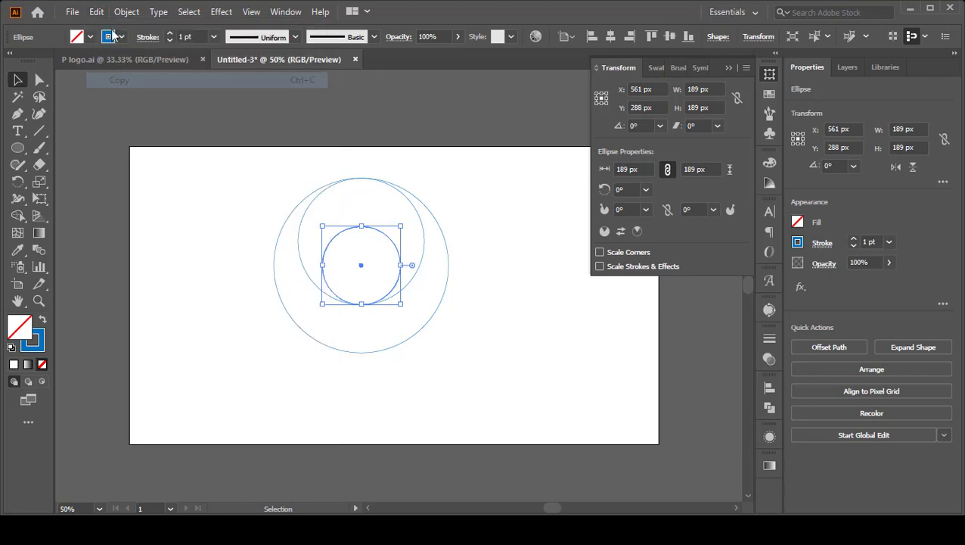
pyautogui.click(97, 12)
pyautogui.click(134, 111)
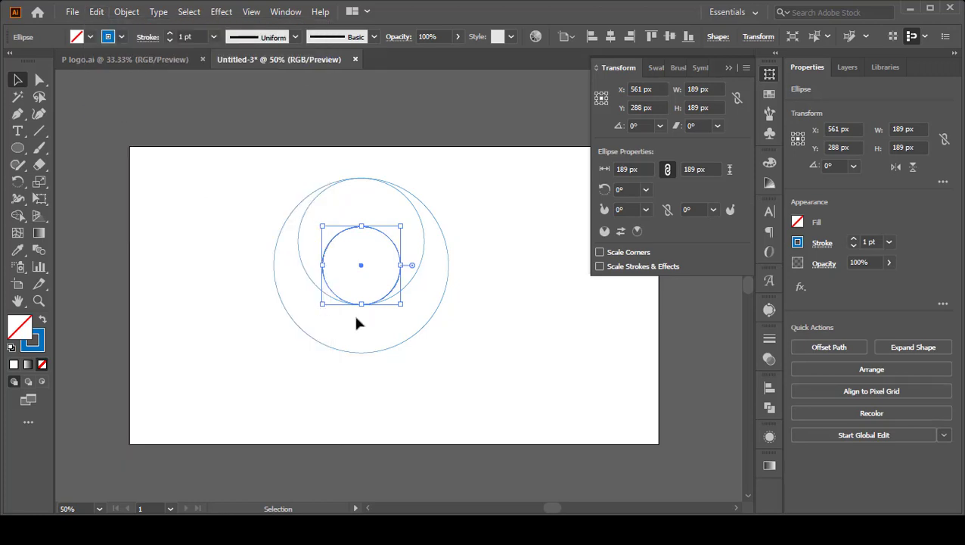
pyautogui.moveTo(361, 303); pyautogui.dragTo(362, 353)
pyautogui.click(501, 318)
pyautogui.keyDown('ctrl'); pyautogui.click(434, 299); pyautogui.keyUp('ctrl')
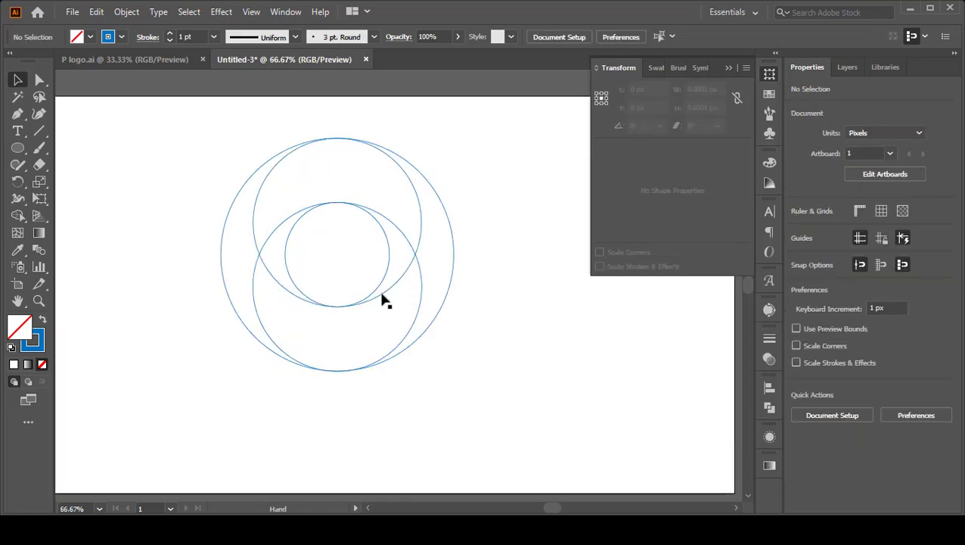
# Group the two medium circles and make a copy of the group rotated by 270°
pyautogui.moveTo(400, 254); pyautogui.dragTo(399, 256)
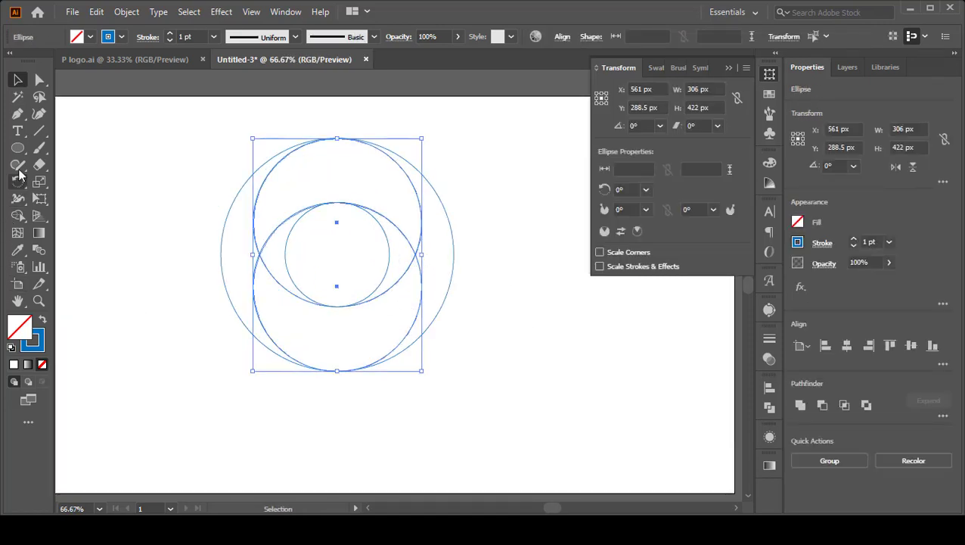
pyautogui.hotkey('ctrl', 'g')
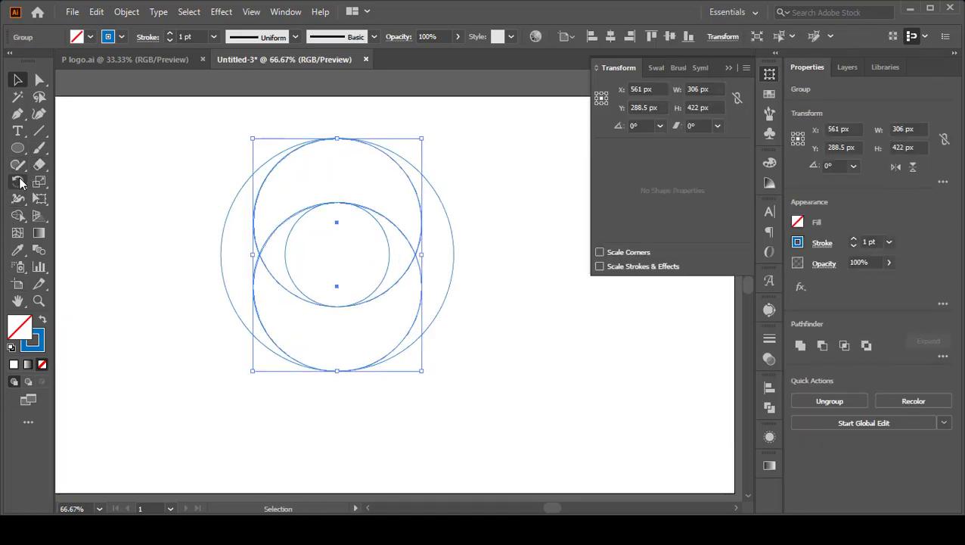
pyautogui.doubleClick(18, 182)
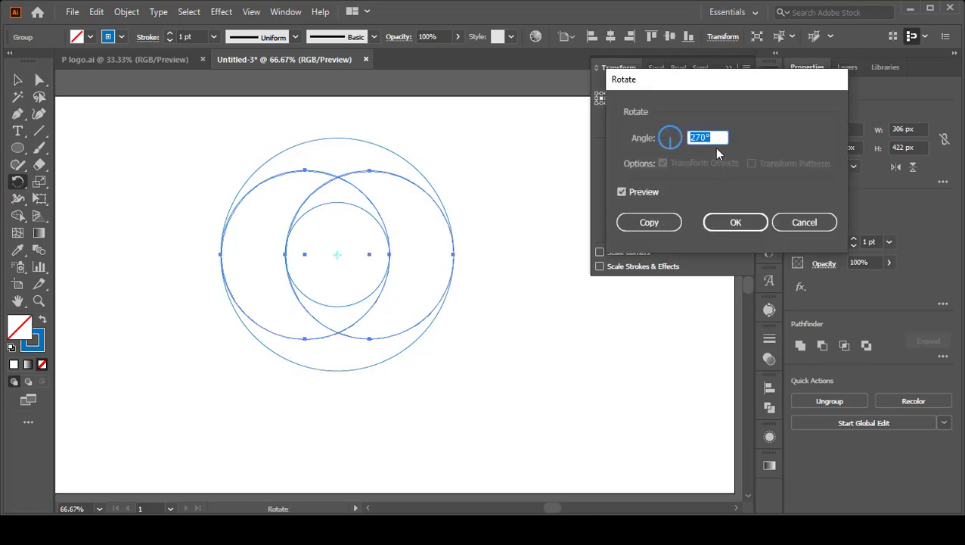
pyautogui.click(650, 222)
pyautogui.click(18, 80)
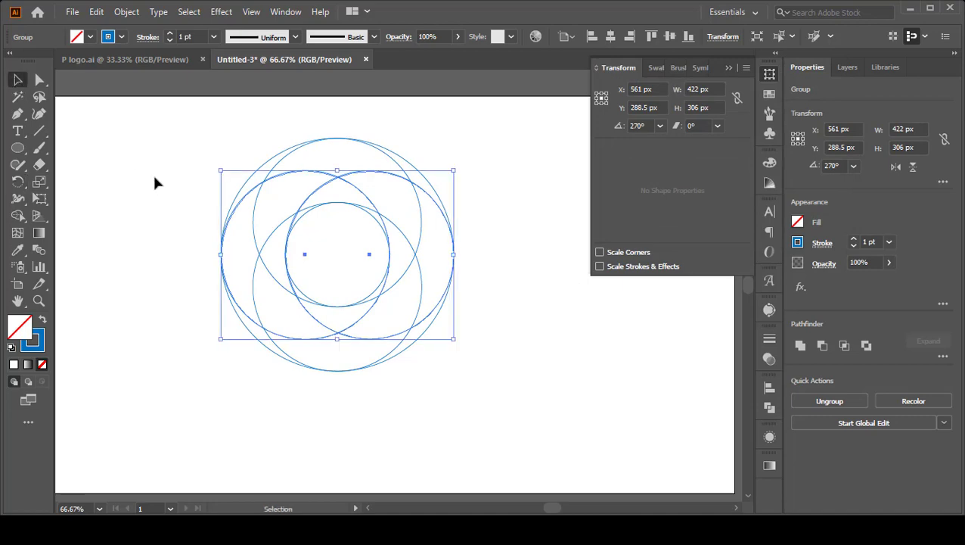
# Switch to Outline view and examine closely how the paths meet at the outer circle's right edge
pyautogui.click(244, 279)
pyautogui.hotkey('ctrl', 'y')
pyautogui.scroll(7, 235, 255)
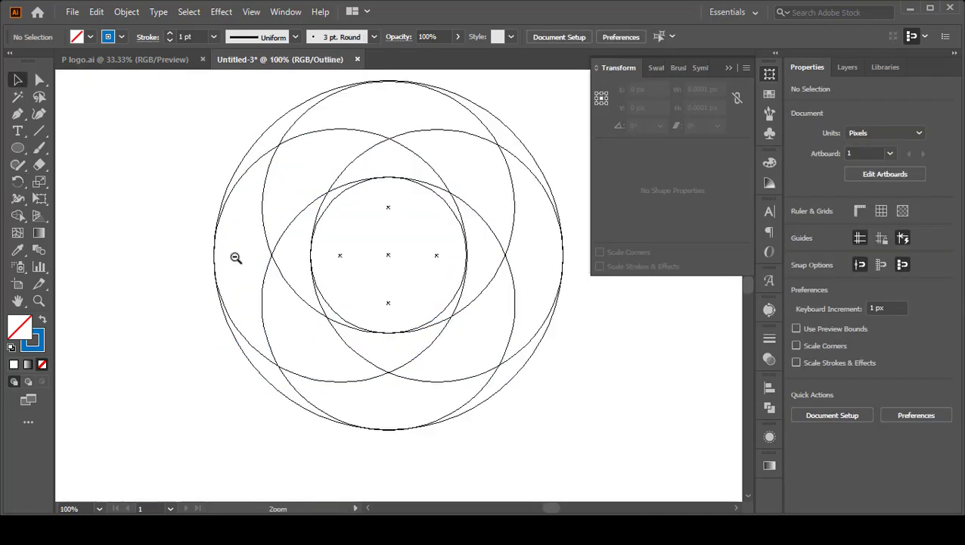
pyautogui.scroll(-7, 182, 270)
pyautogui.moveTo(434, 297); pyautogui.dragTo(284, 313)
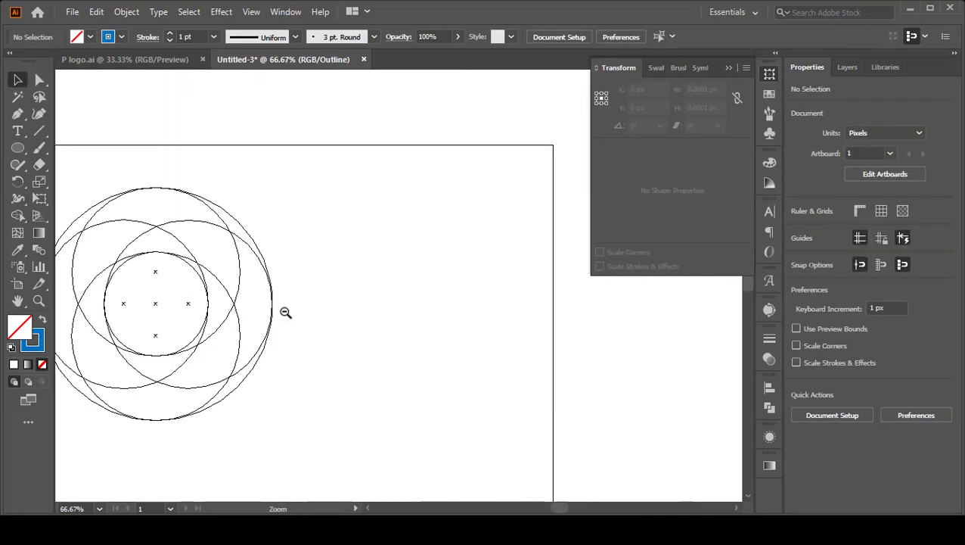
pyautogui.scroll(4, 281, 310)
pyautogui.scroll(-3, 239, 293)
pyautogui.scroll(7, 219, 301)
pyautogui.scroll(3, 373, 255)
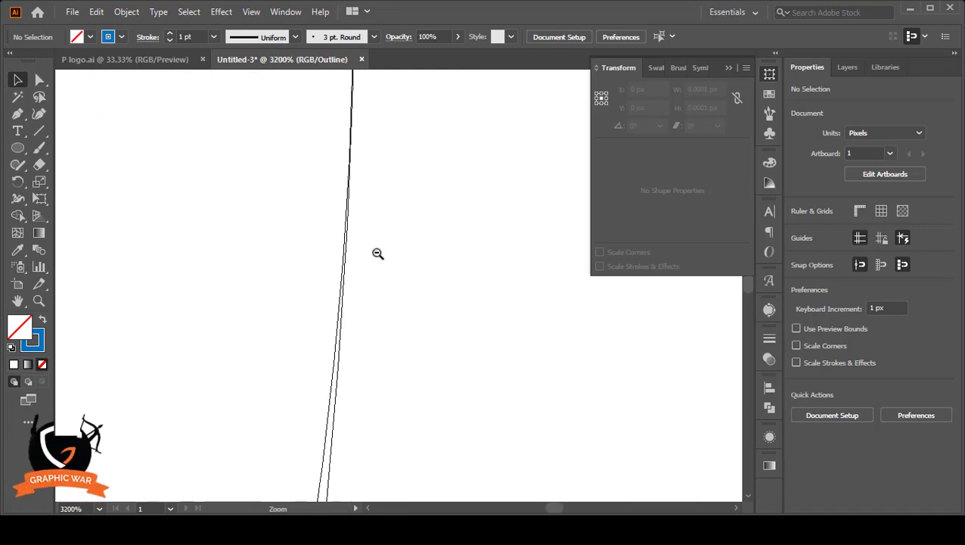
pyautogui.moveTo(353, 198); pyautogui.dragTo(383, 272)
pyautogui.scroll(2, 383, 272)
pyautogui.moveTo(381, 186); pyautogui.dragTo(416, 344)
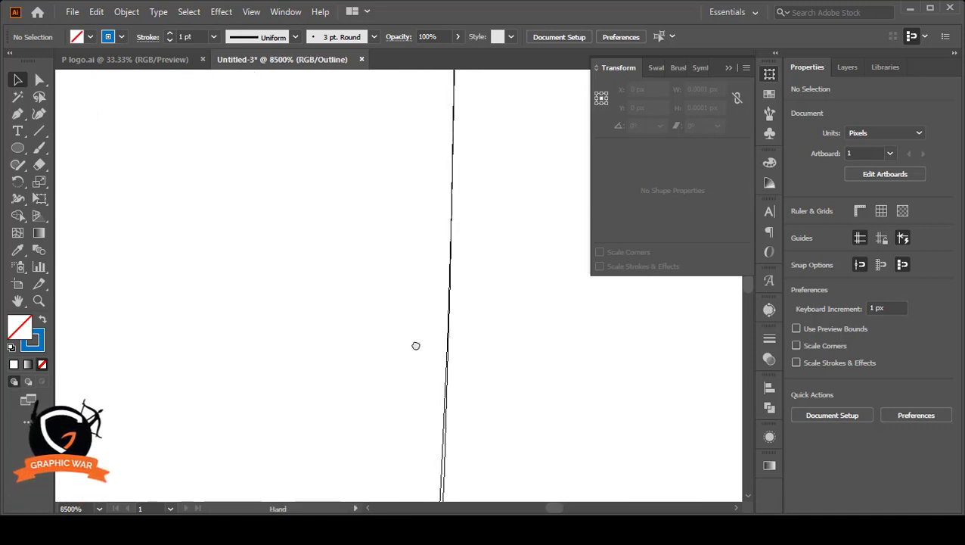
pyautogui.scroll(-6, 418, 345)
pyautogui.scroll(-7, 354, 379)
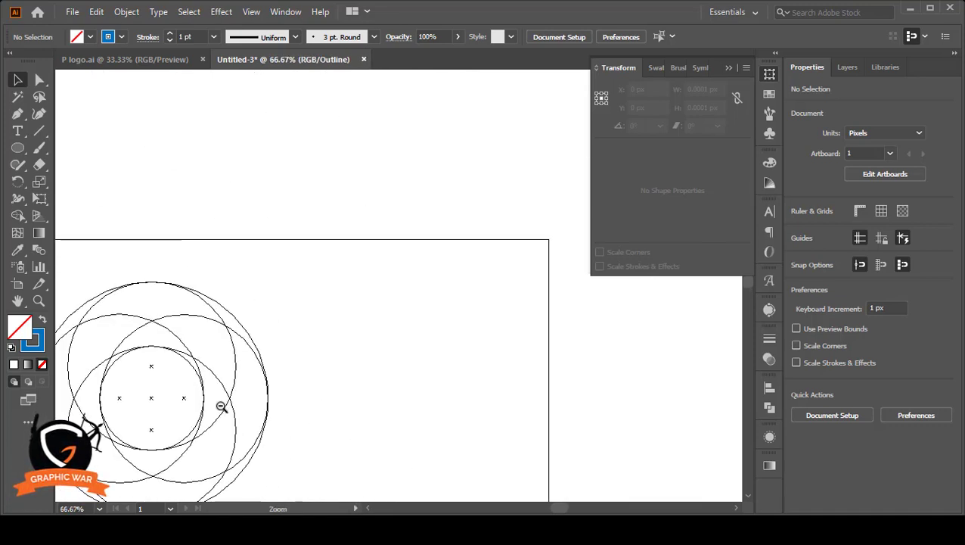
# Move the bottom anchor point of the lower medium circle down onto the outer circle's path
pyautogui.moveTo(222, 407); pyautogui.dragTo(351, 269)
pyautogui.scroll(4, 313, 369)
pyautogui.scroll(-4, 251, 398)
pyautogui.scroll(8, 243, 396)
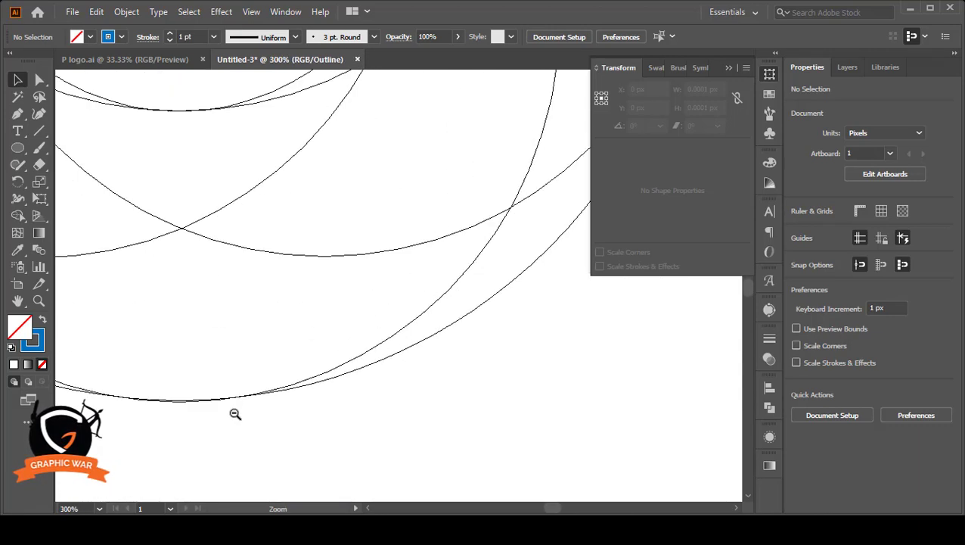
pyautogui.scroll(2, 201, 436)
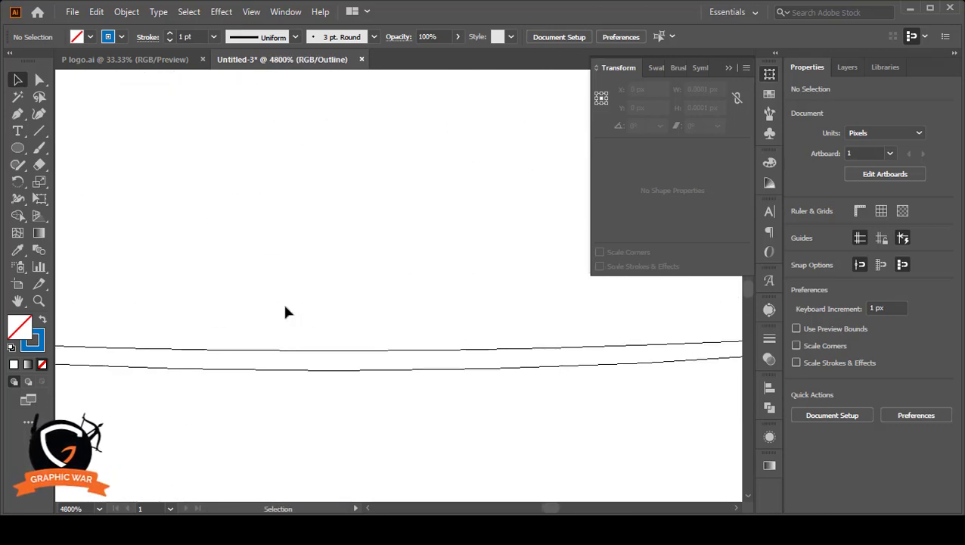
pyautogui.click(272, 350)
pyautogui.moveTo(333, 350); pyautogui.dragTo(353, 375)
pyautogui.click(359, 394)
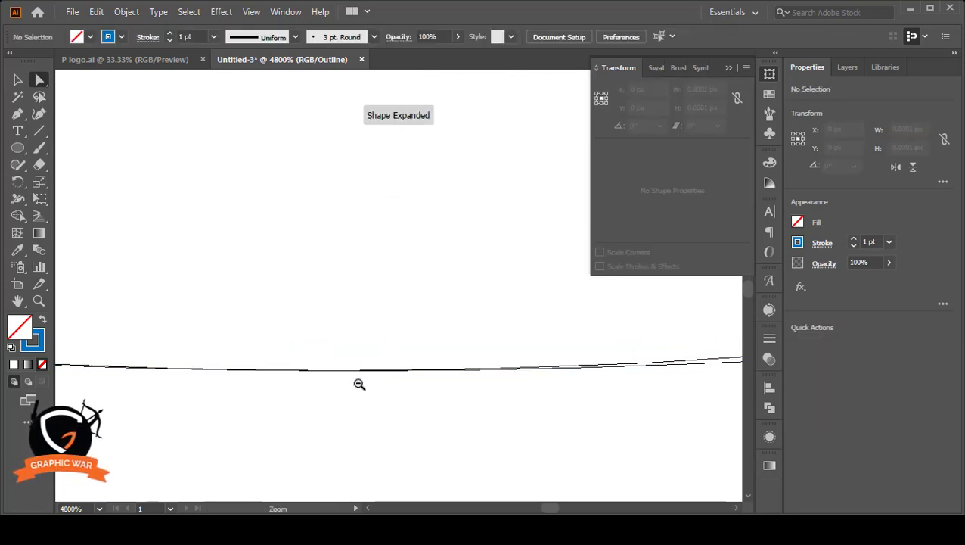
pyautogui.keyDown('ctrl'); pyautogui.click(358, 378); pyautogui.keyUp('ctrl')
pyautogui.keyDown('ctrl'); pyautogui.keyDown('alt'); pyautogui.click(354, 368); pyautogui.keyUp('alt'); pyautogui.keyUp('ctrl')
pyautogui.keyDown('ctrl'); pyautogui.keyDown('alt'); pyautogui.click(354, 369); pyautogui.keyUp('alt'); pyautogui.keyUp('ctrl')
pyautogui.scroll(-12, 353, 369)
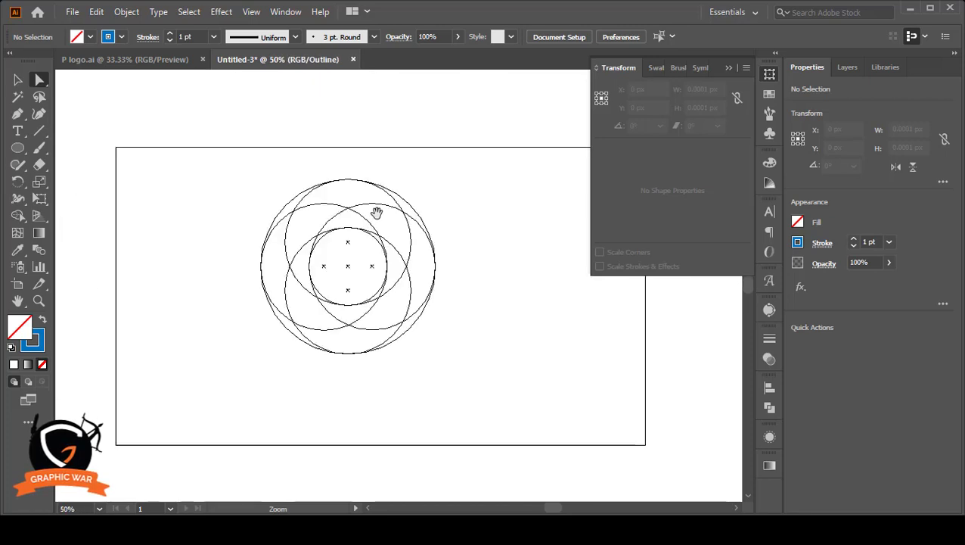
# Move the top anchor point of the upper medium circle up onto the outer circle's path
pyautogui.moveTo(377, 211); pyautogui.dragTo(371, 299)
pyautogui.scroll(7, 335, 295)
pyautogui.moveTo(363, 134); pyautogui.dragTo(345, 358)
pyautogui.scroll(4, 368, 294)
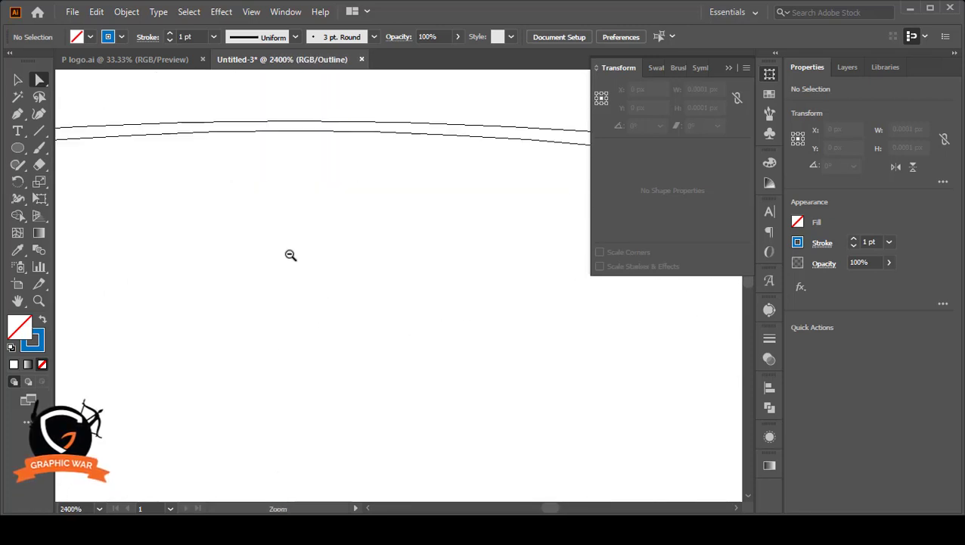
pyautogui.scroll(2, 282, 251)
pyautogui.moveTo(278, 171); pyautogui.dragTo(353, 374)
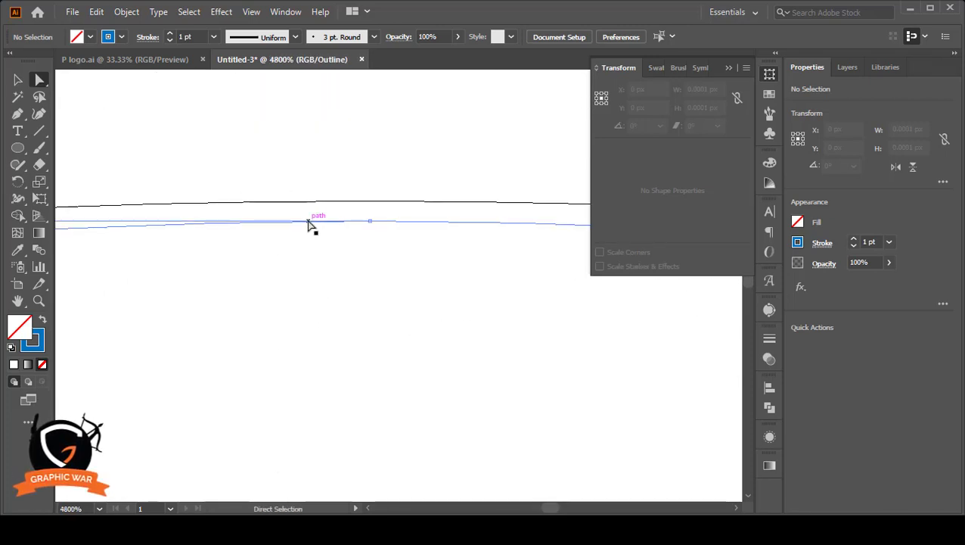
pyautogui.click(351, 221)
pyautogui.moveTo(369, 225)
pyautogui.mouseDown()
pyautogui.moveTo(370, 200)
pyautogui.moveTo(370, 221)
pyautogui.moveTo(371, 211)
pyautogui.mouseUp()
pyautogui.hotkey('ctrl', 'z')
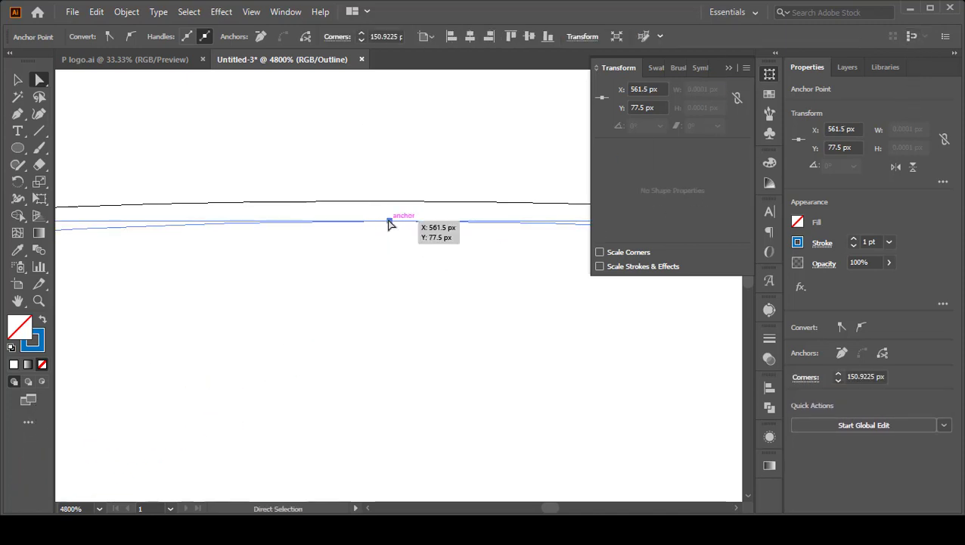
pyautogui.moveTo(390, 222); pyautogui.dragTo(394, 202)
pyautogui.moveTo(439, 332); pyautogui.dragTo(380, 182)
pyautogui.keyDown('ctrl'); pyautogui.keyDown('alt'); pyautogui.click(448, 372); pyautogui.keyUp('alt'); pyautogui.keyUp('ctrl')
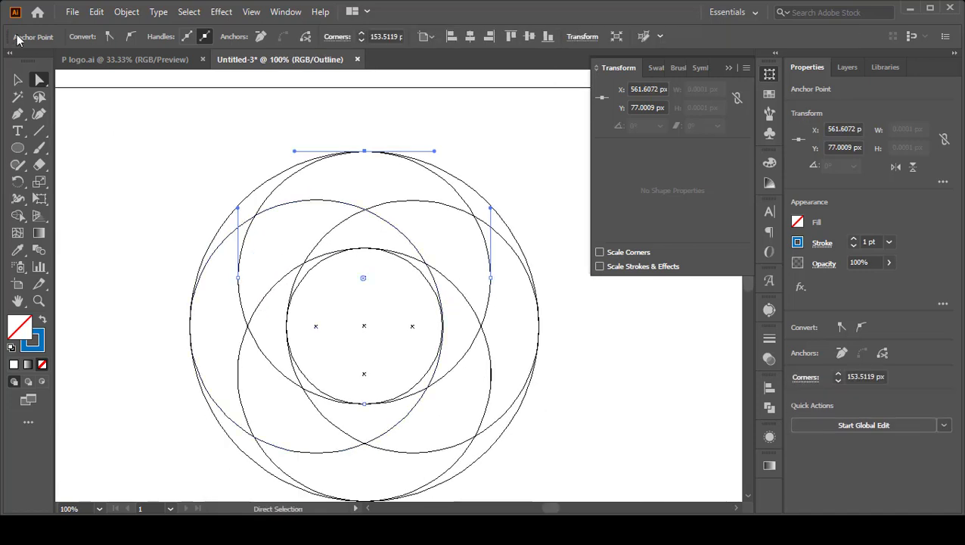
# Return the artwork to preview display and draw a rectangle from the inner circle's right edge upward, as wide as the gap to the outer circle
pyautogui.click(18, 79)
pyautogui.click(122, 174)
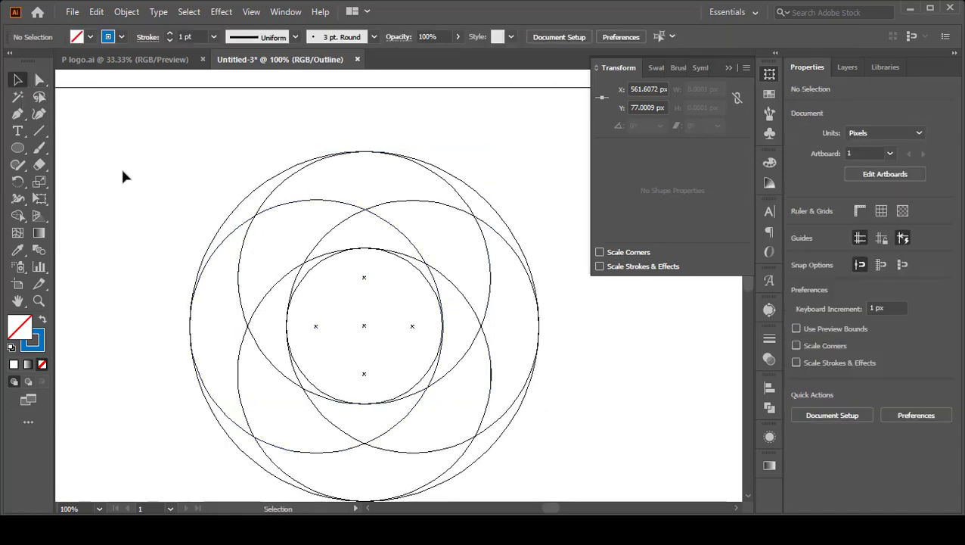
pyautogui.moveTo(97, 155); pyautogui.dragTo(525, 413)
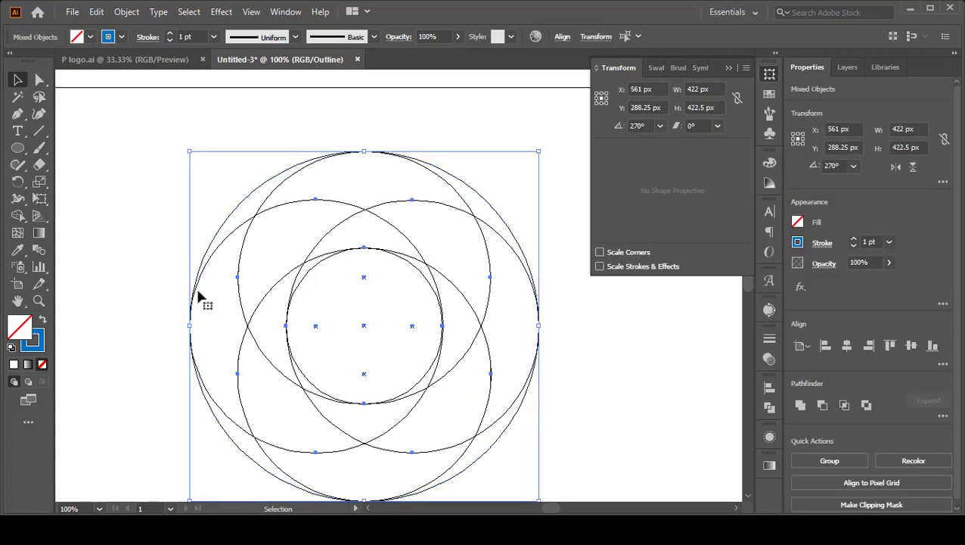
pyautogui.moveTo(27, 153); pyautogui.dragTo(83, 147)
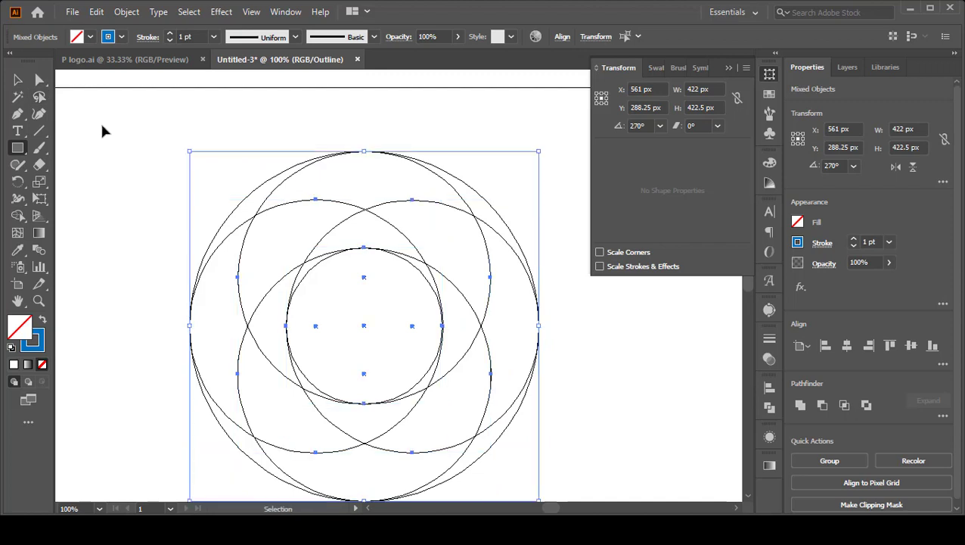
pyautogui.hotkey('ctrl', 'y')
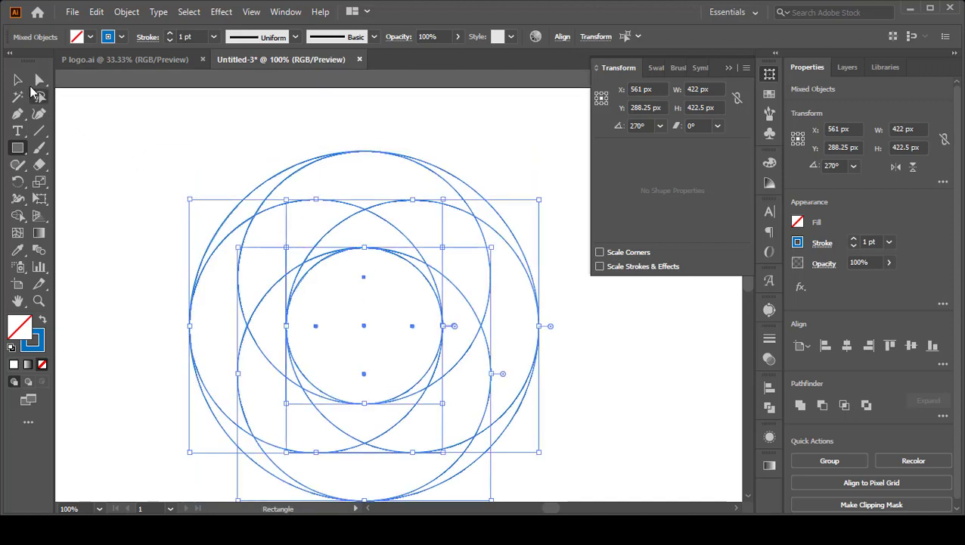
pyautogui.press('v')
pyautogui.click(60, 115)
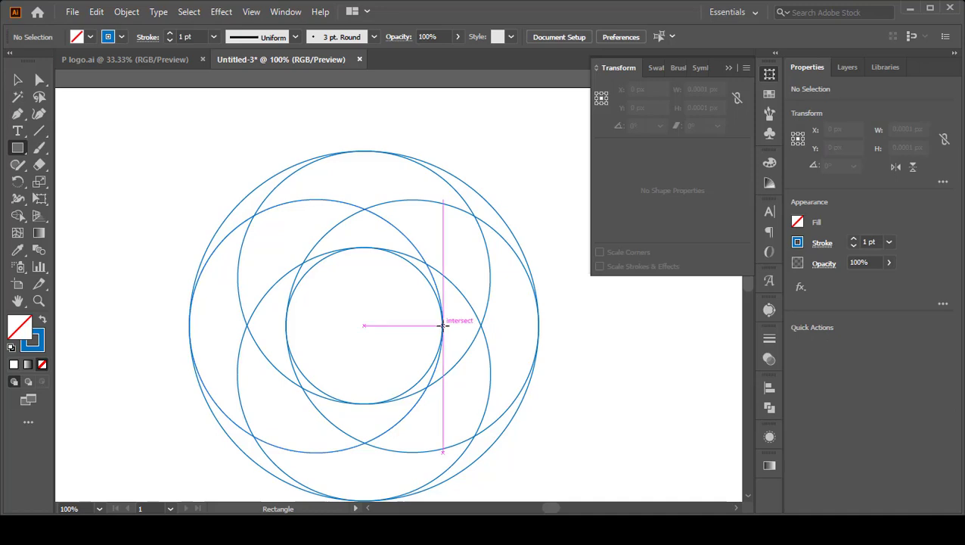
pyautogui.moveTo(444, 325); pyautogui.dragTo(538, 121)
# Select all the shapes and merge the rectangle with the crescent curving beneath the inner circle using Shape Builder
pyautogui.click(17, 79)
pyautogui.moveTo(75, 128); pyautogui.dragTo(570, 471)
pyautogui.hotkey('shift', 'm')
pyautogui.hotkey('ctrl', '-')
pyautogui.moveTo(373, 159)
pyautogui.mouseDown()
pyautogui.moveTo(370, 255)
pyautogui.moveTo(399, 264)
pyautogui.moveTo(393, 293)
pyautogui.moveTo(383, 305)
pyautogui.moveTo(367, 284)
pyautogui.moveTo(379, 310)
pyautogui.moveTo(333, 323)
pyautogui.moveTo(284, 327)
pyautogui.moveTo(272, 316)
pyautogui.moveTo(343, 341)
pyautogui.mouseUp()
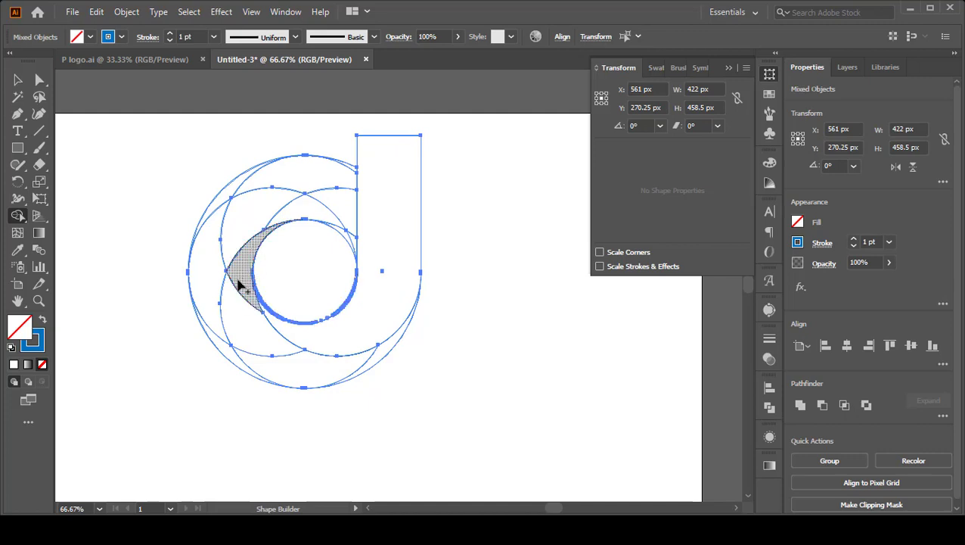
# Merge the regions of the lower outer crescent, and those of the crescent sweeping over the inner circle down its left side
pyautogui.moveTo(239, 284)
pyautogui.mouseDown()
pyautogui.moveTo(259, 324)
pyautogui.moveTo(308, 372)
pyautogui.mouseUp()
pyautogui.moveTo(376, 364); pyautogui.dragTo(377, 362)
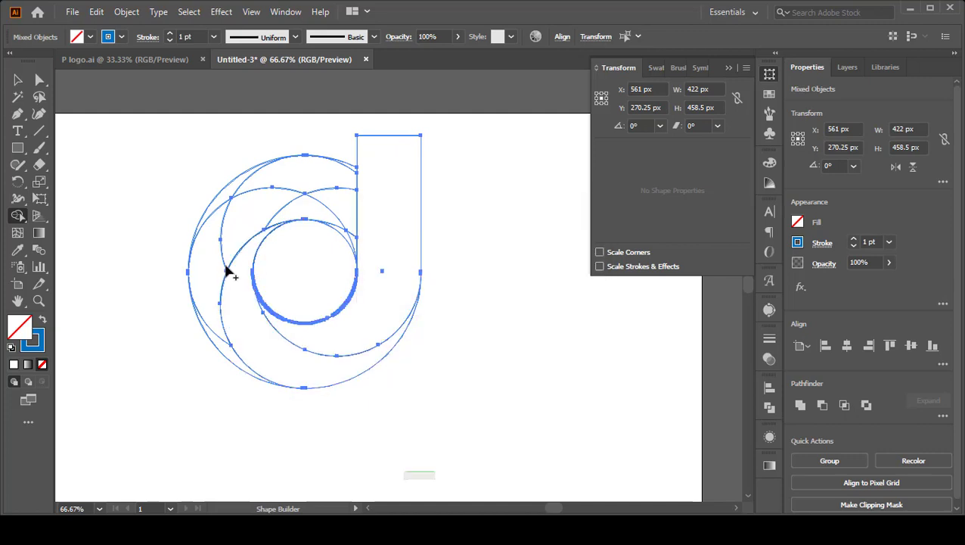
pyautogui.moveTo(335, 230)
pyautogui.mouseDown()
pyautogui.moveTo(269, 216)
pyautogui.moveTo(236, 236)
pyautogui.moveTo(214, 309)
pyautogui.mouseUp()
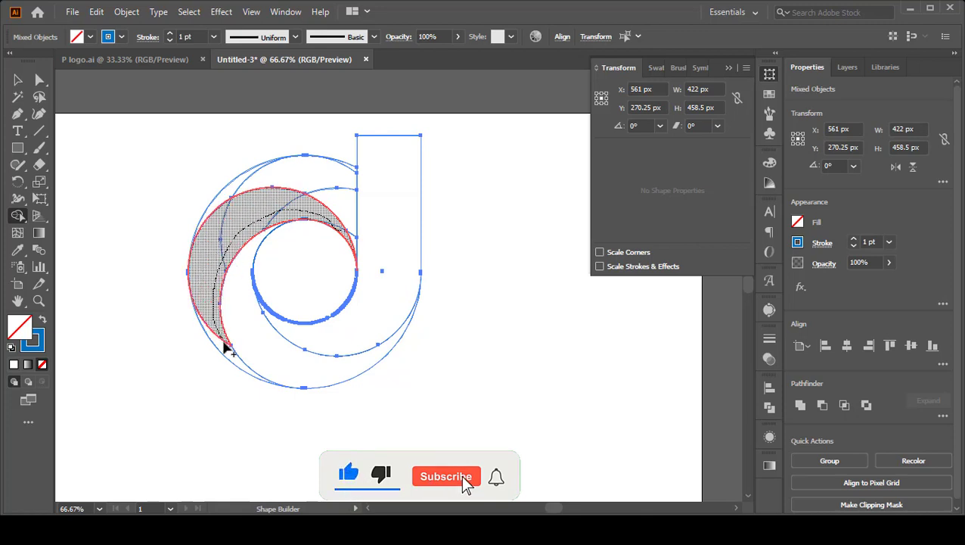
pyautogui.moveTo(226, 347); pyautogui.dragTo(238, 354)
pyautogui.moveTo(242, 185)
pyautogui.mouseDown()
pyautogui.moveTo(288, 177)
pyautogui.moveTo(338, 204)
pyautogui.mouseUp()
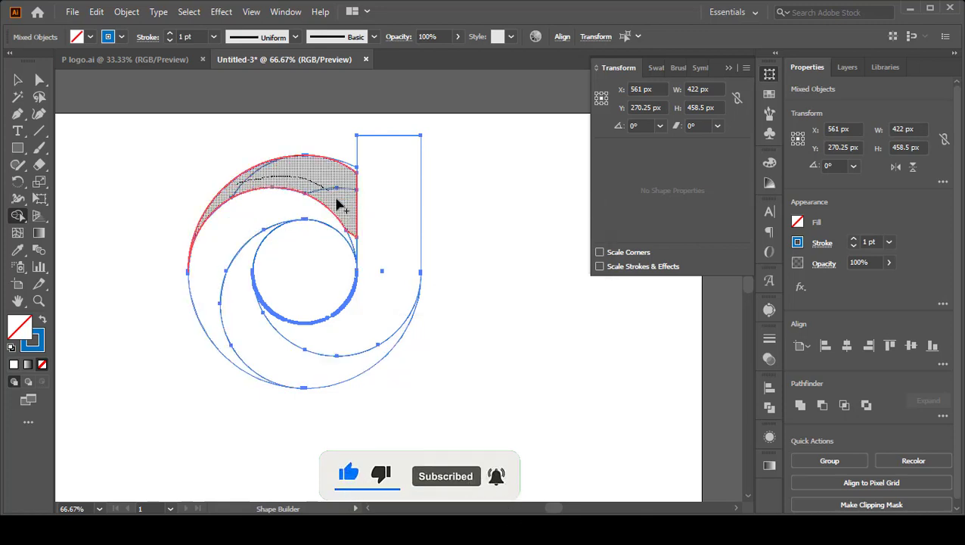
pyautogui.moveTo(361, 249); pyautogui.dragTo(352, 244)
pyautogui.hotkey('ctrl', 'z')
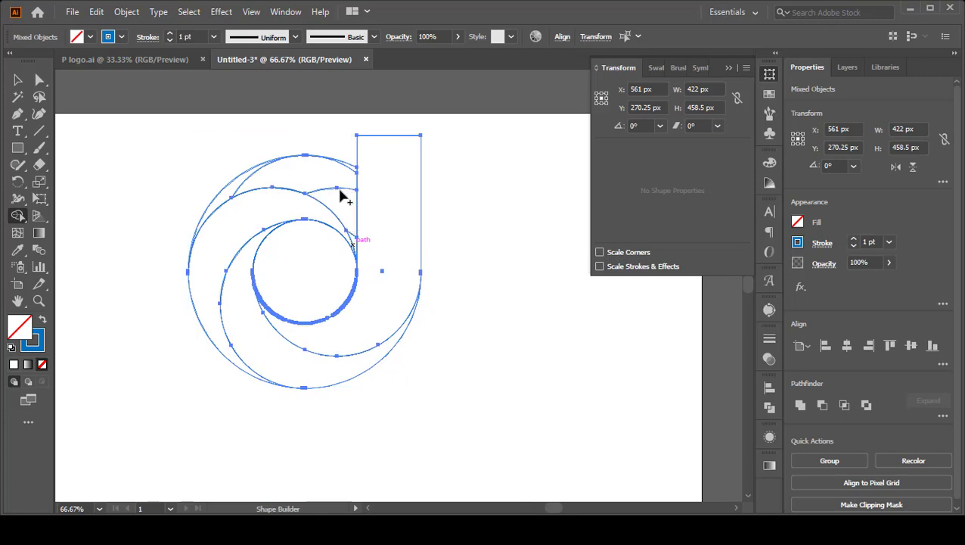
# Merge the regions of the top crescent up to the rectangle's edge and clean up the thin slivers beside the rectangle
pyautogui.moveTo(338, 188); pyautogui.dragTo(353, 239)
pyautogui.moveTo(251, 182); pyautogui.dragTo(240, 174)
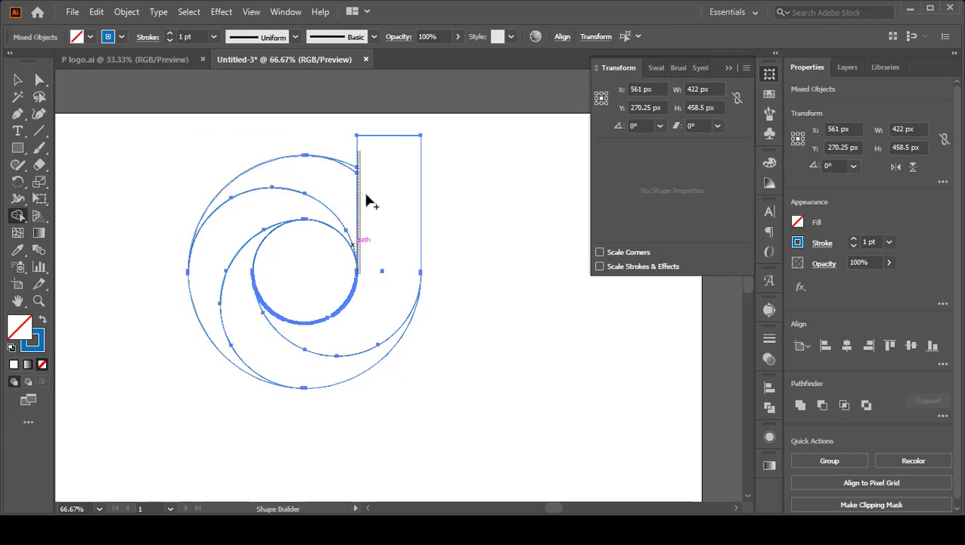
pyautogui.scroll(6, 339, 187)
pyautogui.scroll(-3, 362, 236)
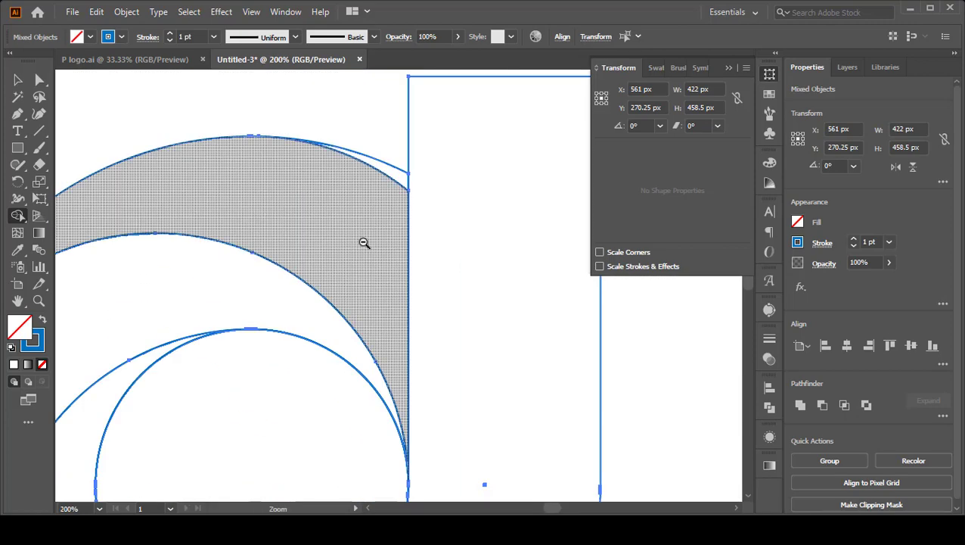
pyautogui.moveTo(370, 208); pyautogui.dragTo(382, 189)
pyautogui.moveTo(382, 225); pyautogui.dragTo(384, 226)
pyautogui.scroll(-5, 399, 273)
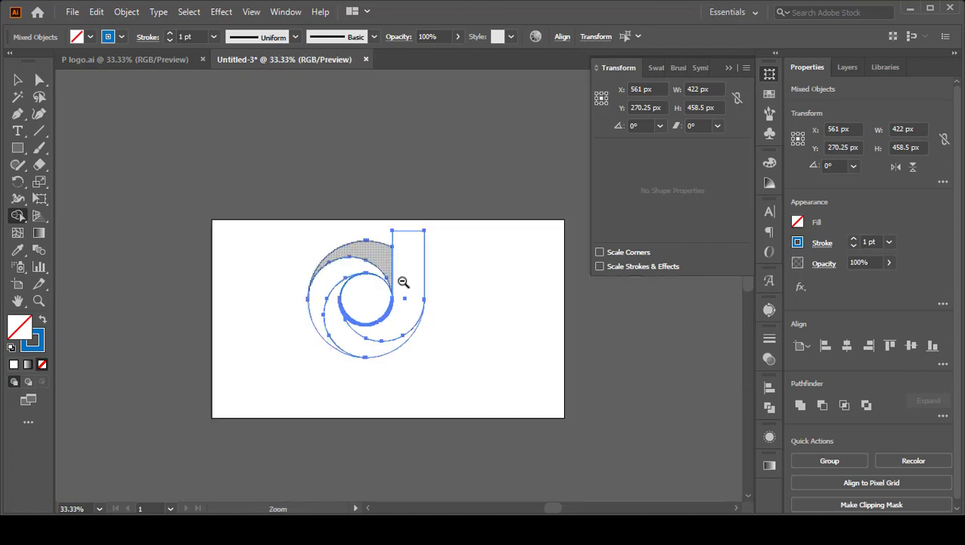
# Select the whole artwork and rotate it 180° so it reads as a letter P
pyautogui.click(18, 80)
pyautogui.click(518, 357)
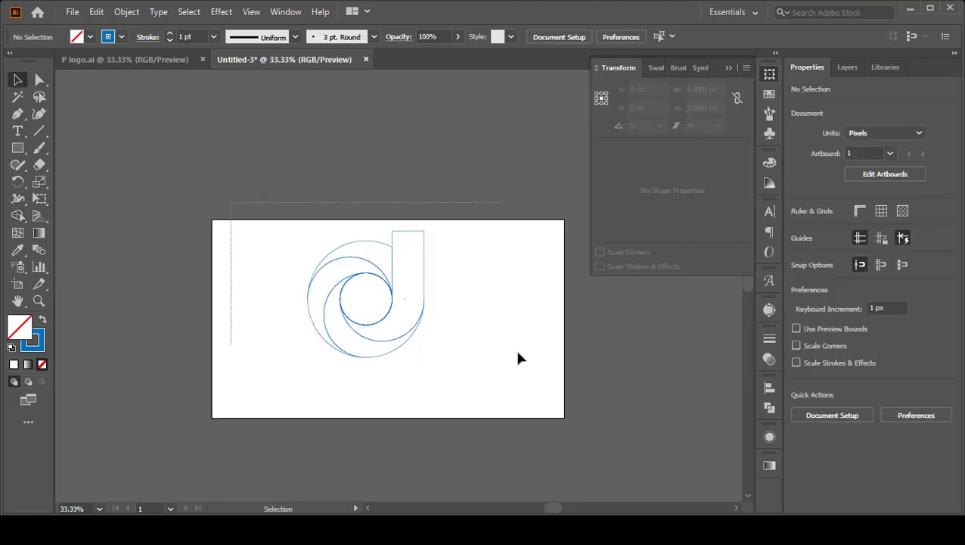
pyautogui.hotkey('ctrl', 'a')
pyautogui.moveTo(431, 228); pyautogui.dragTo(296, 395)
# Lower the stem's two bottom anchor points to just above the artboard's bottom edge, making that shape about 609 px tall
pyautogui.press('a')
pyautogui.hotkey('ctrl', 'space')
pyautogui.keyDown('ctrl'); pyautogui.doubleClick(343, 391); pyautogui.keyUp('ctrl')
pyautogui.click(353, 370)
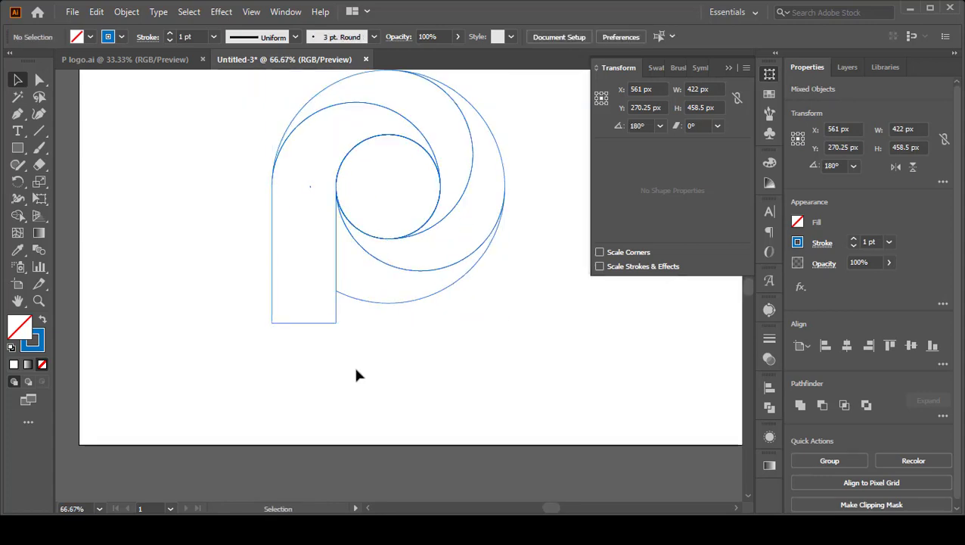
pyautogui.click(40, 80)
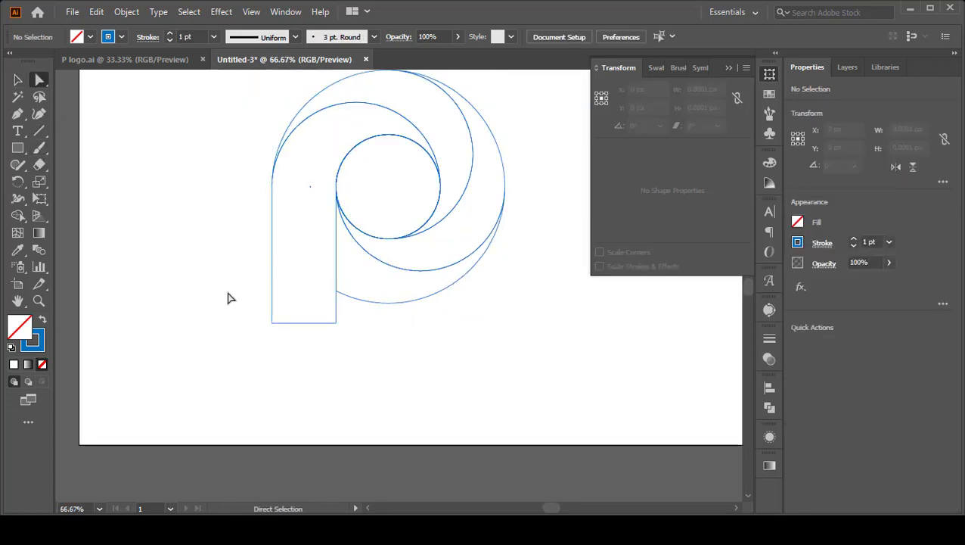
pyautogui.moveTo(341, 342); pyautogui.dragTo(309, 445)
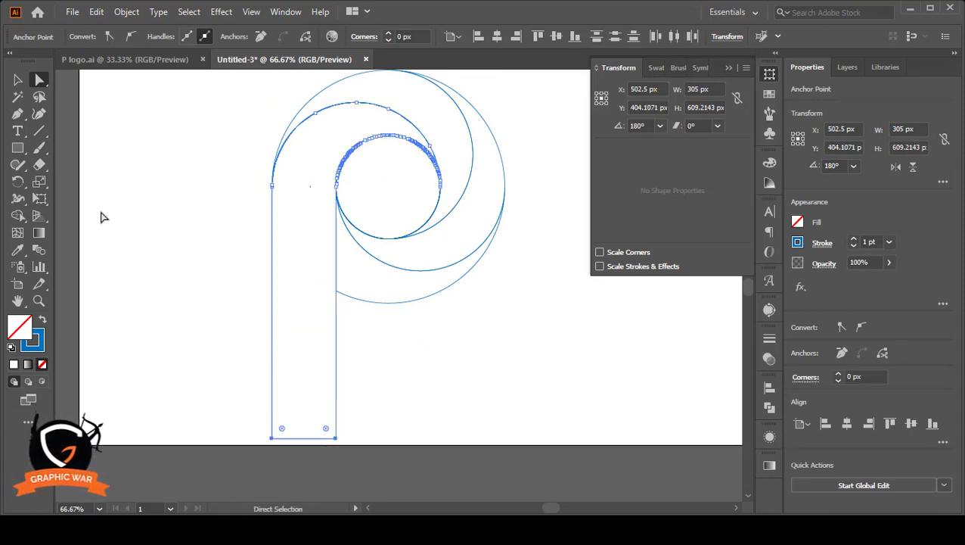
# Draw a closed Pen path from the stem's bottom-left corner to the inner circle's left edge, across the ring's right side and back around outside the P
pyautogui.press('p')
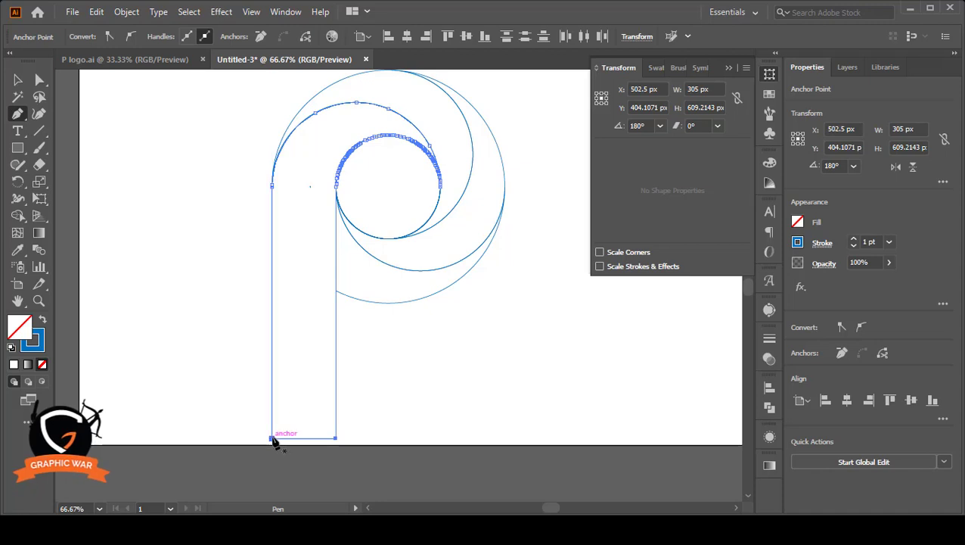
pyautogui.click(272, 438)
pyautogui.click(336, 184)
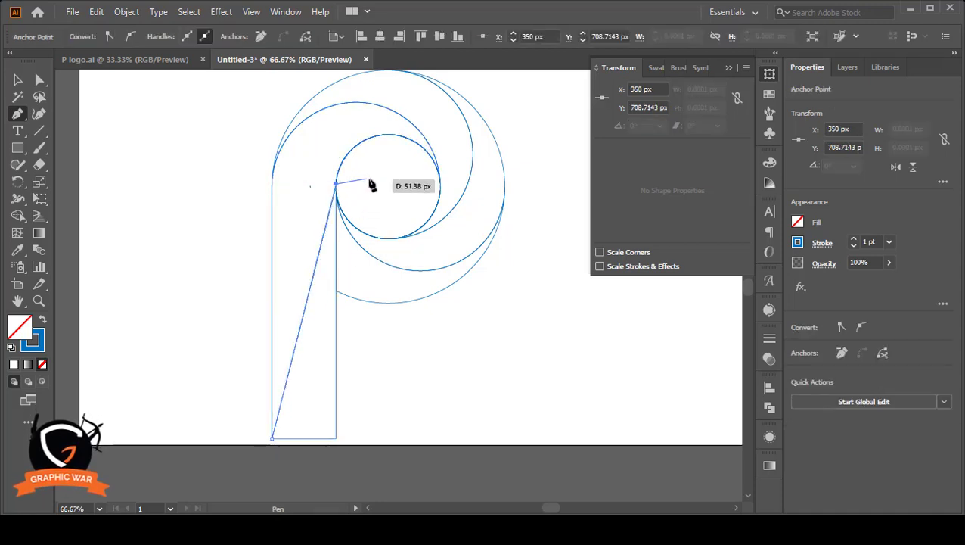
pyautogui.click(372, 179)
pyautogui.click(404, 199)
pyautogui.click(497, 203)
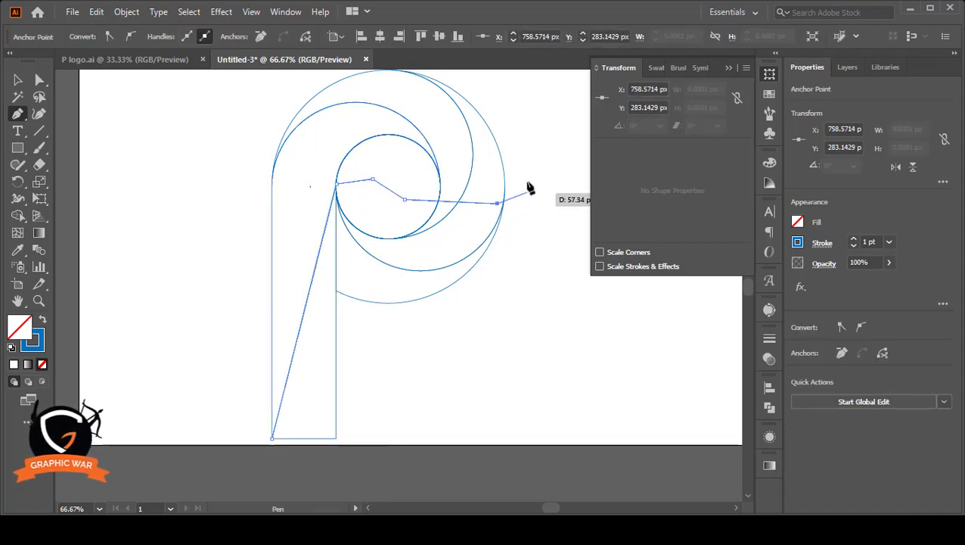
pyautogui.click(527, 158)
pyautogui.scroll(3, 528, 198)
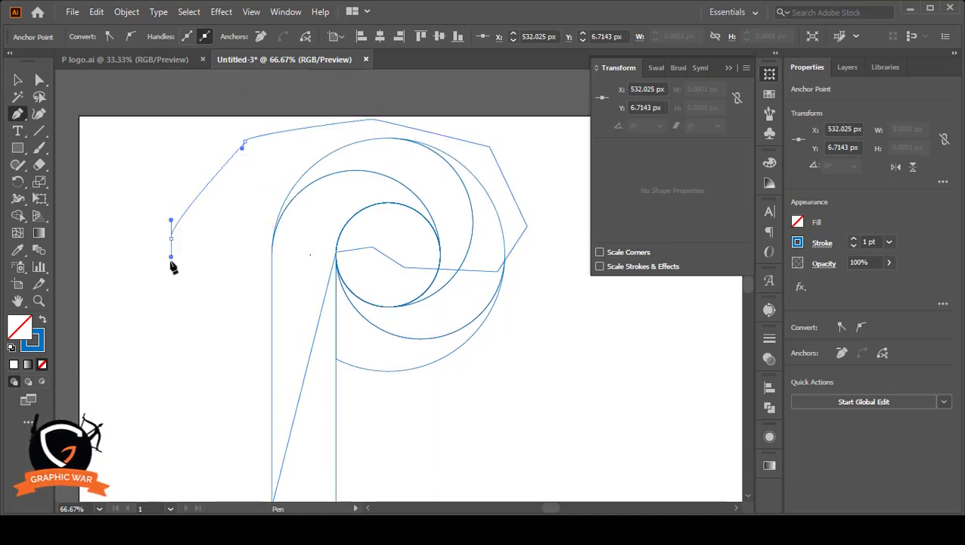
pyautogui.click(166, 310)
pyautogui.click(176, 358)
pyautogui.scroll(-7, 216, 387)
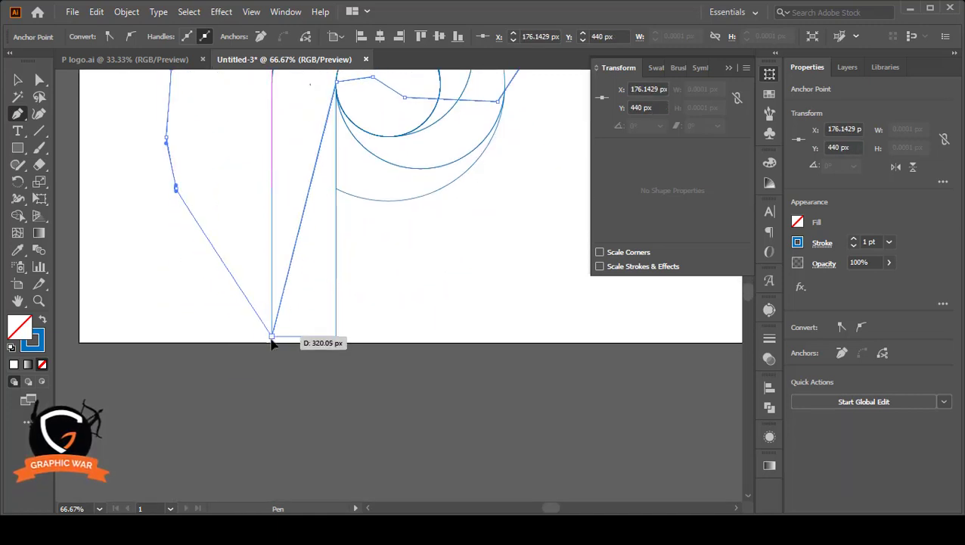
pyautogui.click(272, 338)
# Select all the artwork and remove the pen-path area lying outside the P with Shape Builder
pyautogui.click(17, 79)
pyautogui.keyDown('ctrl'); pyautogui.keyDown('alt'); pyautogui.click(230, 290); pyautogui.keyUp('alt'); pyautogui.keyUp('ctrl')
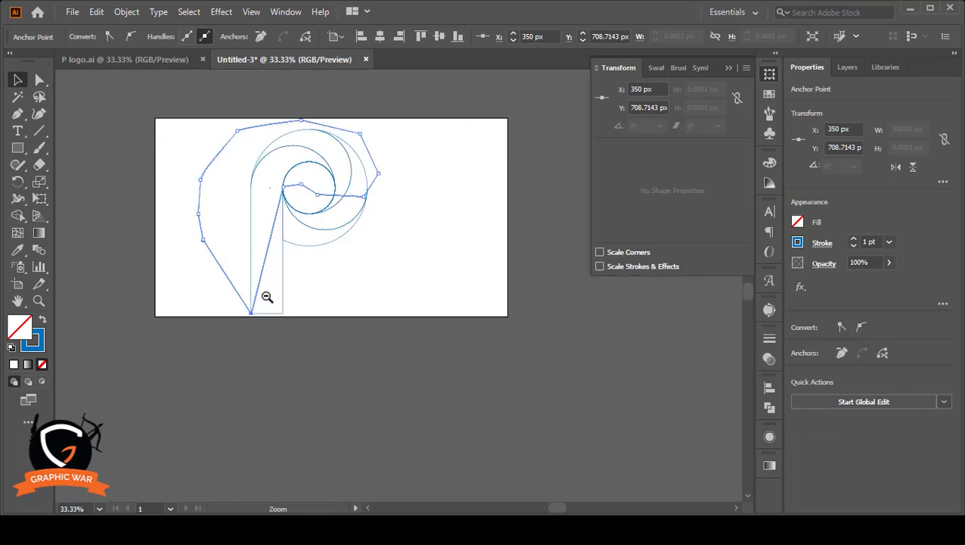
pyautogui.moveTo(175, 128); pyautogui.dragTo(439, 313)
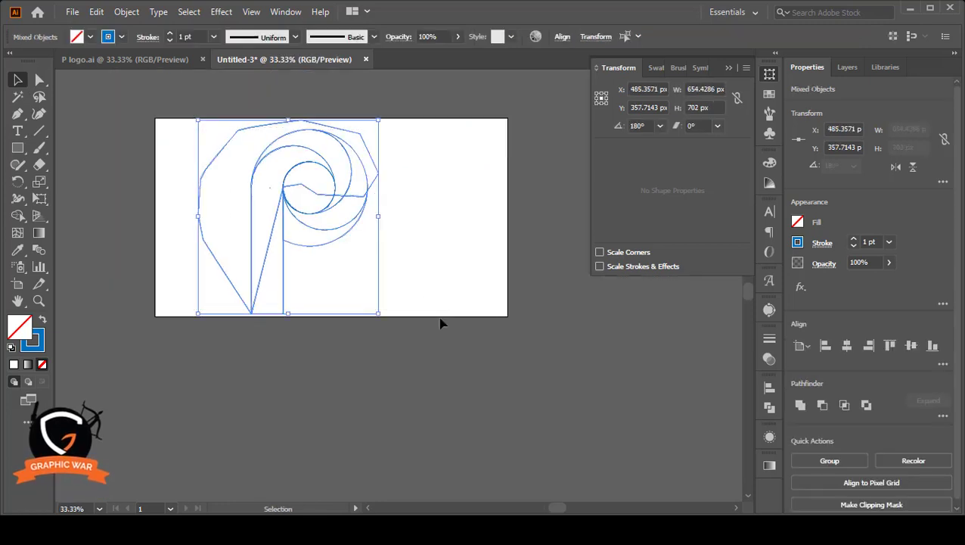
pyautogui.click(18, 218)
pyautogui.keyDown('ctrl'); pyautogui.click(347, 198); pyautogui.keyUp('ctrl')
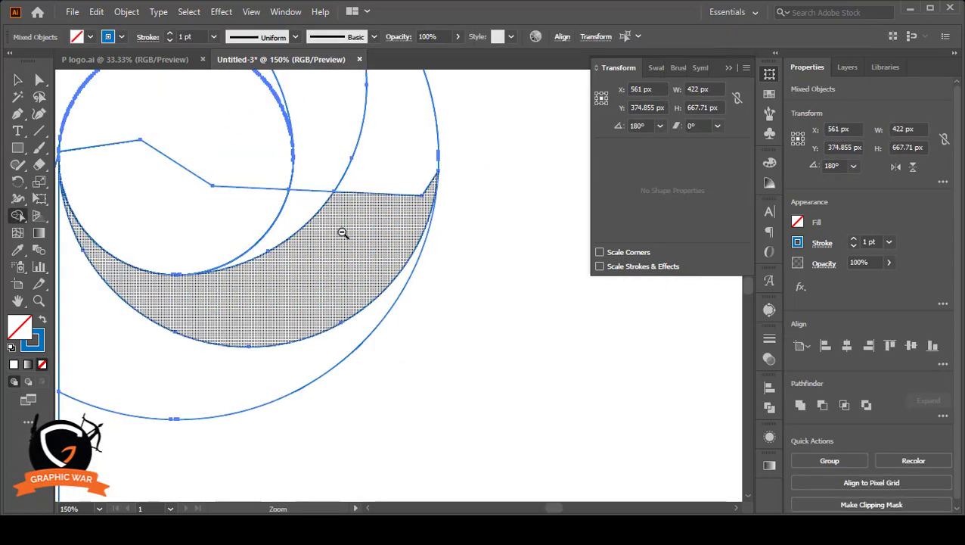
# Clear the pen-path division inside the inner circle, rejoin the two crescents it splits on the right, and deselect the artwork
pyautogui.moveTo(229, 177); pyautogui.dragTo(240, 219)
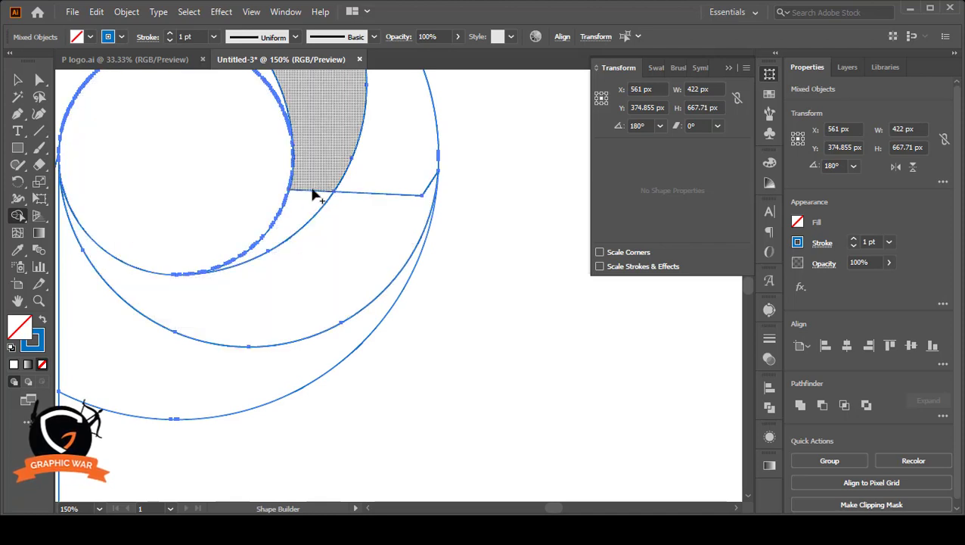
pyautogui.keyDown('alt'); pyautogui.click(314, 190); pyautogui.keyUp('alt')
pyautogui.keyDown('alt'); pyautogui.click(374, 193); pyautogui.keyUp('alt')
pyautogui.scroll(-4, 375, 223)
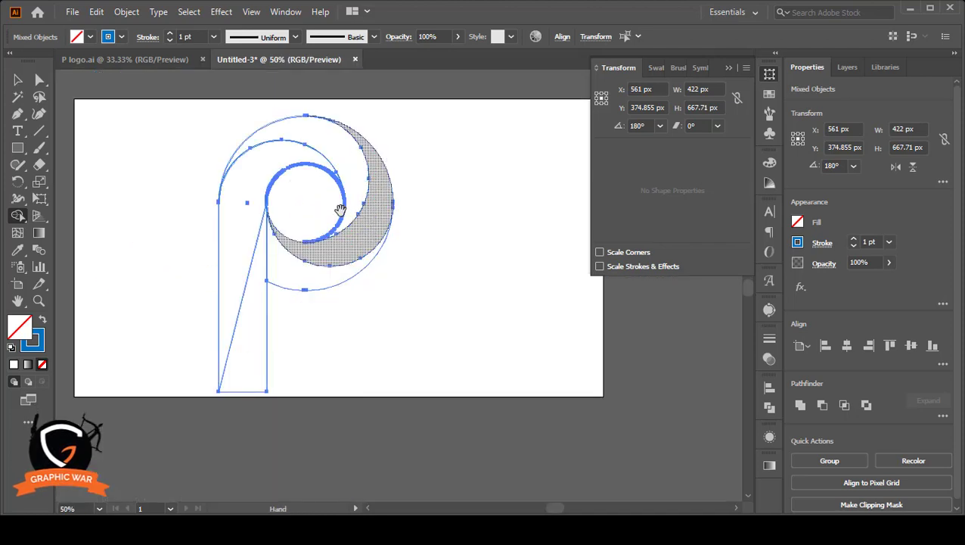
pyautogui.click(23, 81)
pyautogui.click(305, 261)
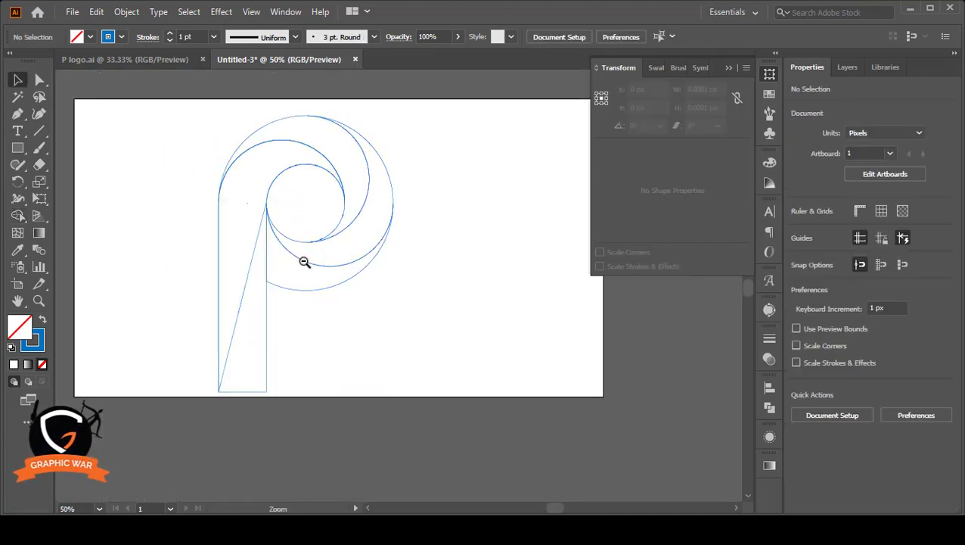
pyautogui.scroll(-1, 305, 261)
# Copy the group of gold gradient swatches from P logo.ai into the Untitled-3 document, placing it above the artboard
pyautogui.click(121, 61)
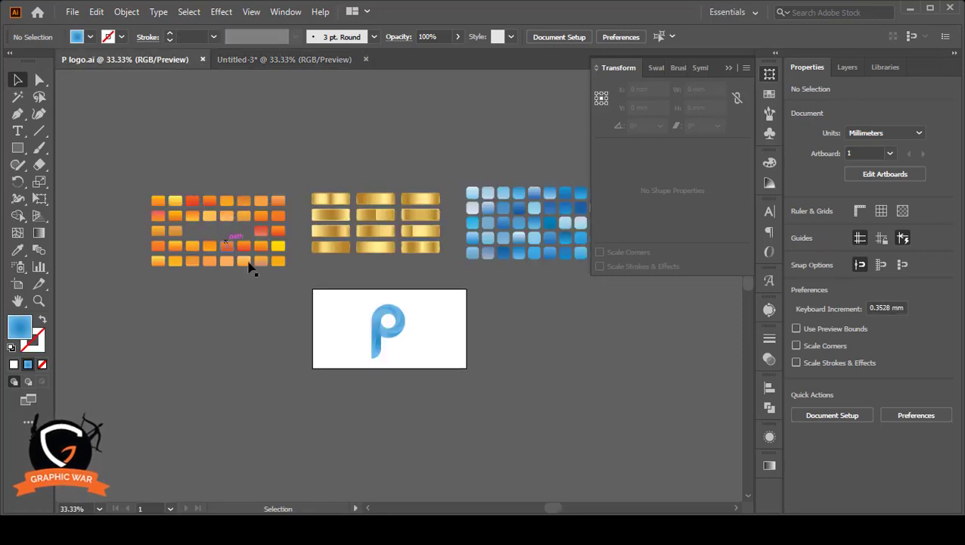
pyautogui.click(360, 216)
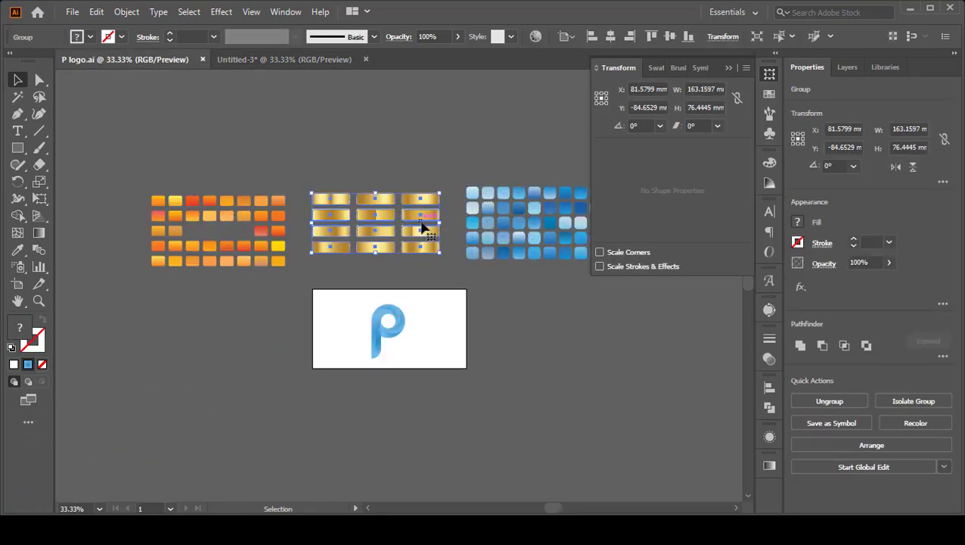
pyautogui.moveTo(422, 220); pyautogui.dragTo(275, 215)
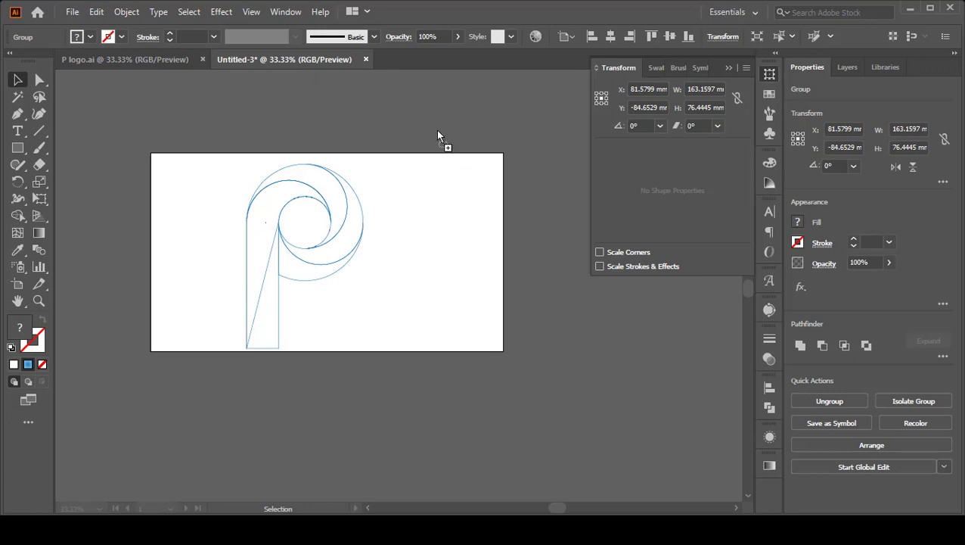
pyautogui.moveTo(392, 187); pyautogui.dragTo(386, 198)
pyautogui.click(384, 214)
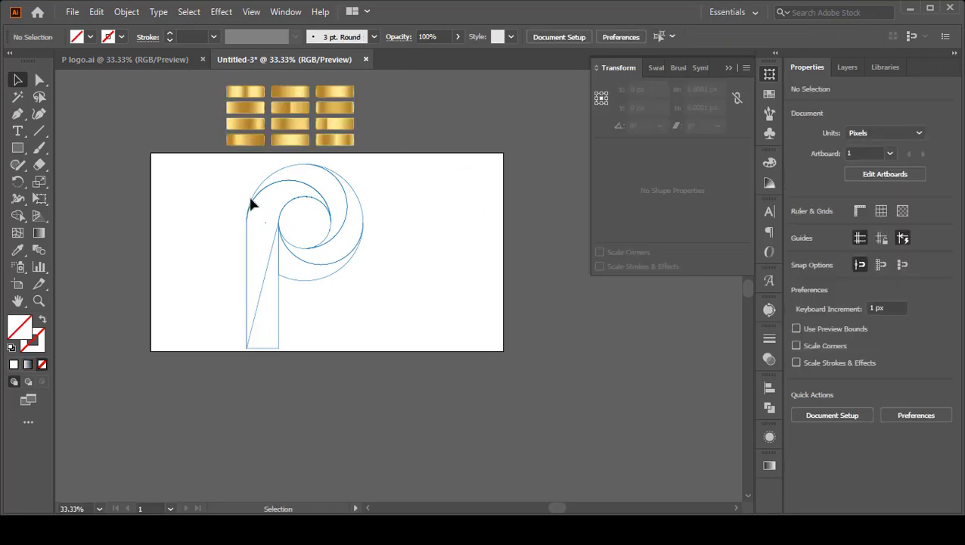
# Select all the P shapes, apply a gold gradient sampled from the swatches with the Eyedropper, and deselect the artwork
pyautogui.moveTo(251, 203); pyautogui.dragTo(474, 333)
pyautogui.click(19, 250)
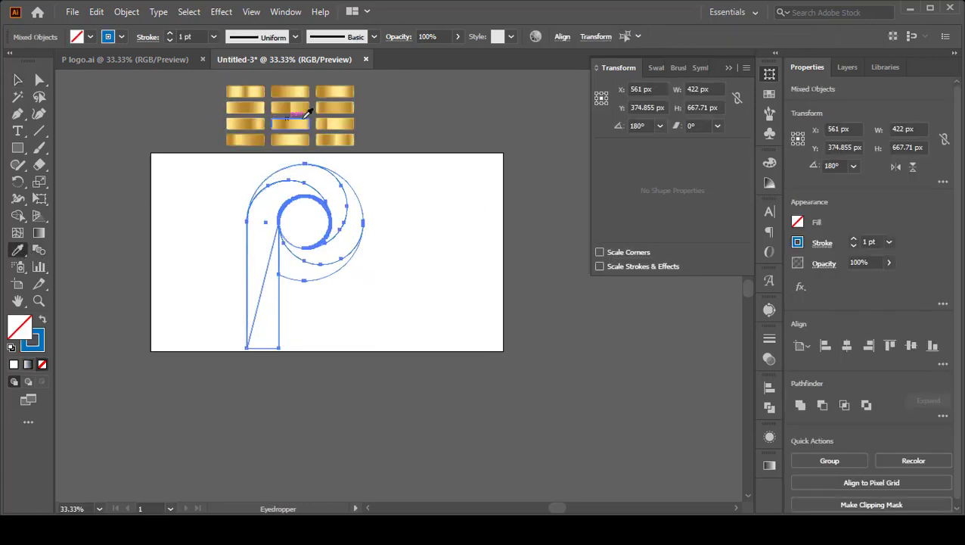
pyautogui.click(333, 101)
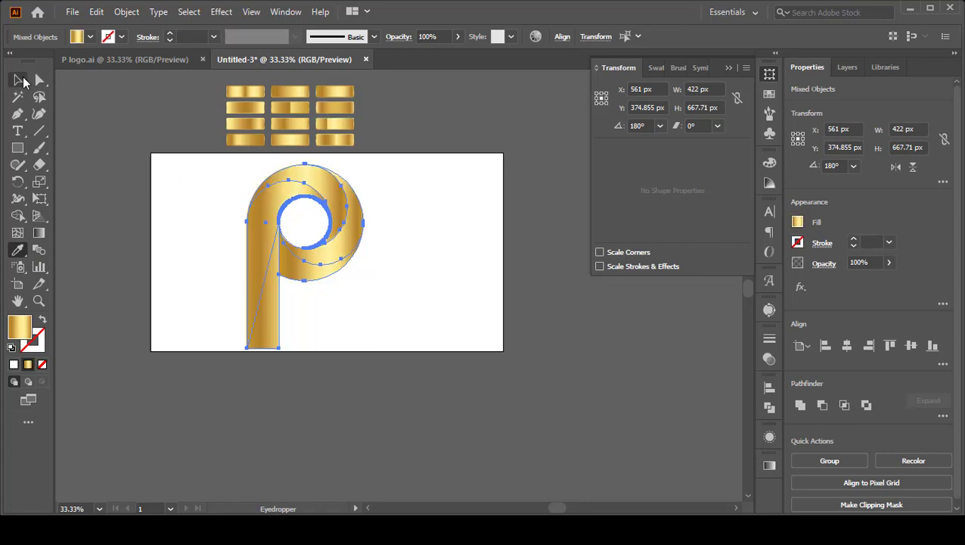
pyautogui.click(19, 80)
pyautogui.click(162, 186)
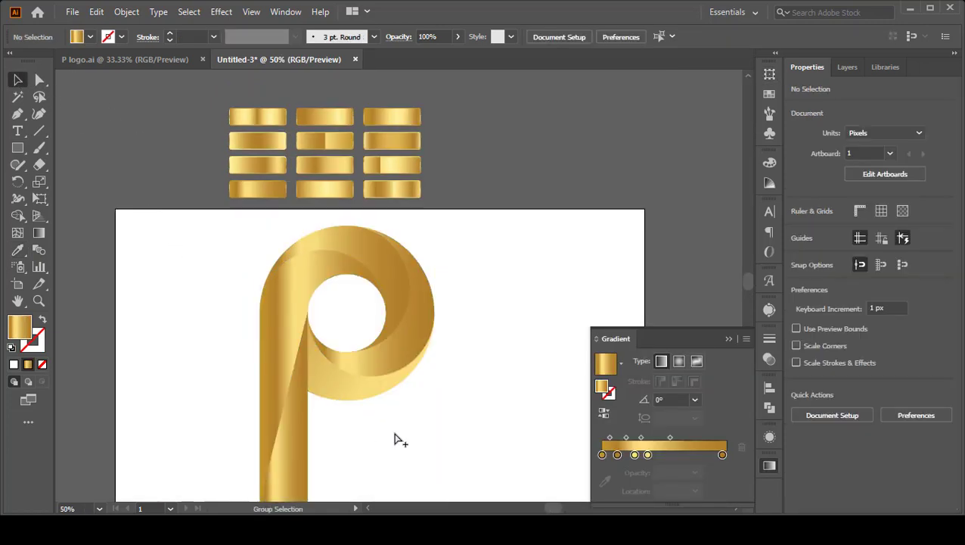
# Redirect the gold gradient of the bowl's right-hand crescent diagonally from upper right to lower left, at about -122.5°, and deselect it
pyautogui.keyDown('ctrl'); pyautogui.click(386, 418); pyautogui.keyUp('ctrl')
pyautogui.keyDown('ctrl'); pyautogui.keyDown('alt'); pyautogui.click(385, 418); pyautogui.keyUp('alt'); pyautogui.keyUp('ctrl')
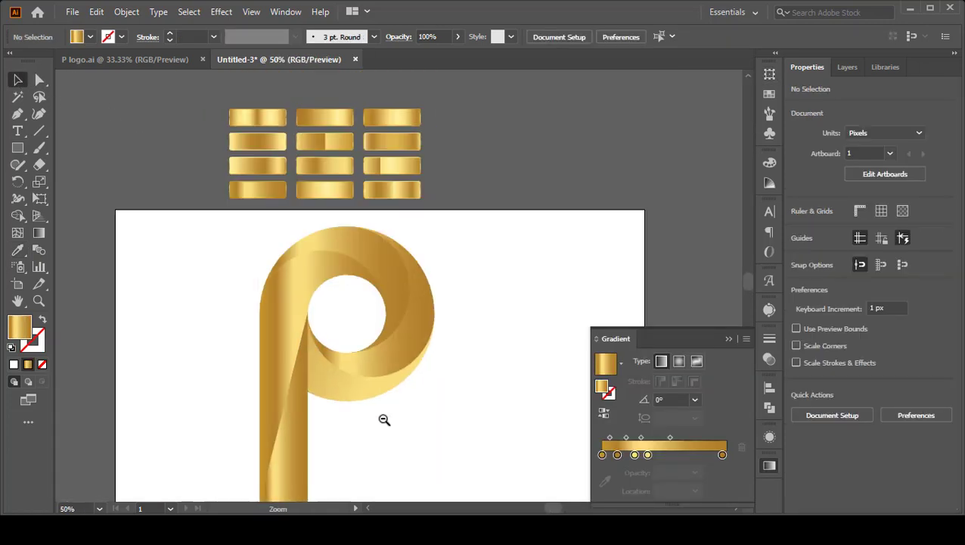
pyautogui.click(393, 356)
pyautogui.click(38, 234)
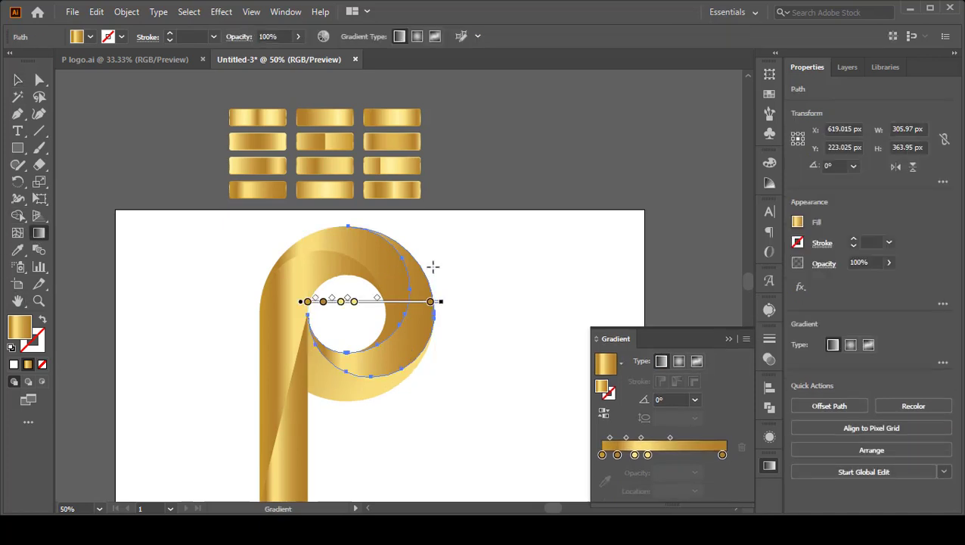
pyautogui.moveTo(422, 230); pyautogui.dragTo(327, 379)
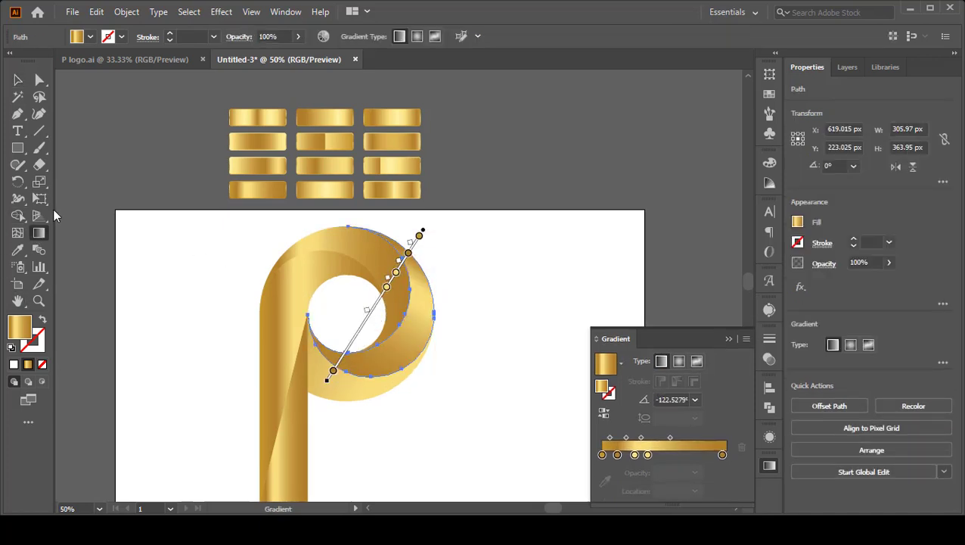
pyautogui.click(18, 81)
pyautogui.click(176, 224)
# Redirect the gradient of the bowl's upper-left crescent diagonally from upper left to lower right, at about -37.3°, and deselect it
pyautogui.click(394, 287)
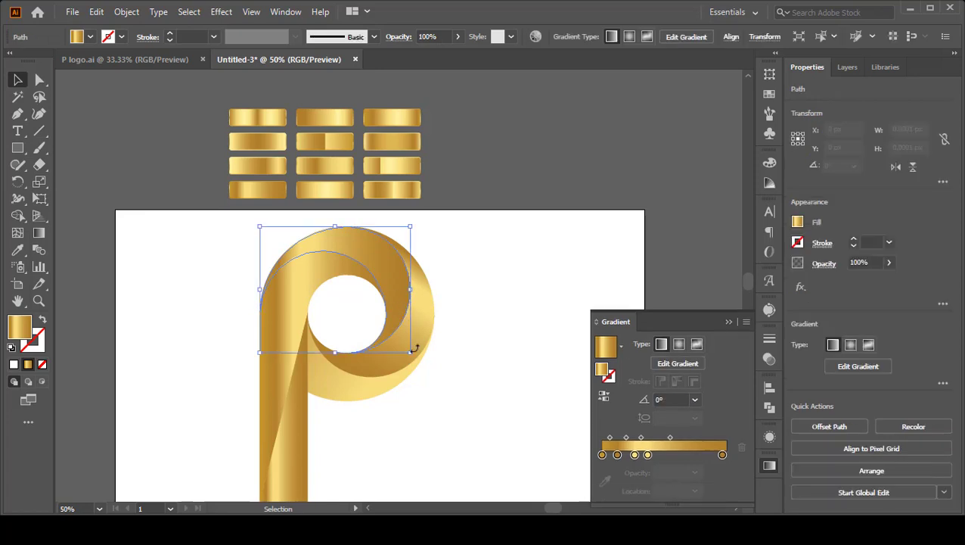
pyautogui.click(38, 233)
pyautogui.moveTo(272, 236); pyautogui.dragTo(420, 349)
pyautogui.click(20, 80)
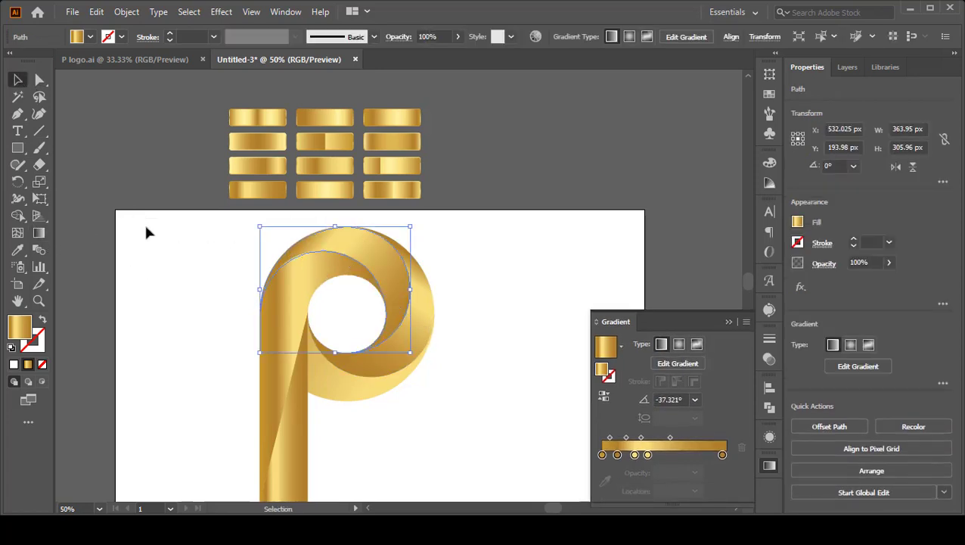
pyautogui.click(145, 225)
# Run the gradient of the stem's triangular piece down its length at about -106.5°, ending at the stem's base
pyautogui.click(287, 322)
pyautogui.scroll(-1, 302, 393)
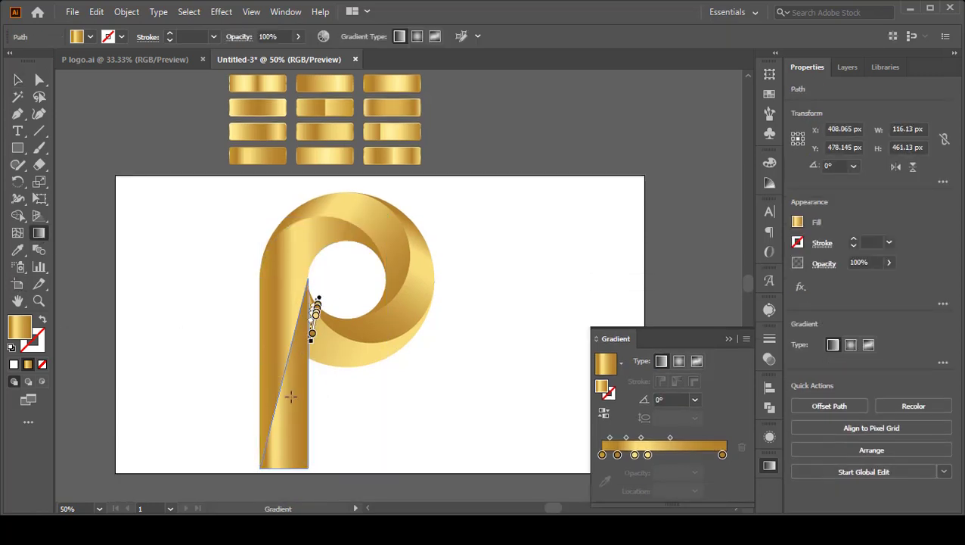
pyautogui.moveTo(312, 333); pyautogui.dragTo(277, 469)
pyautogui.scroll(-2, 363, 380)
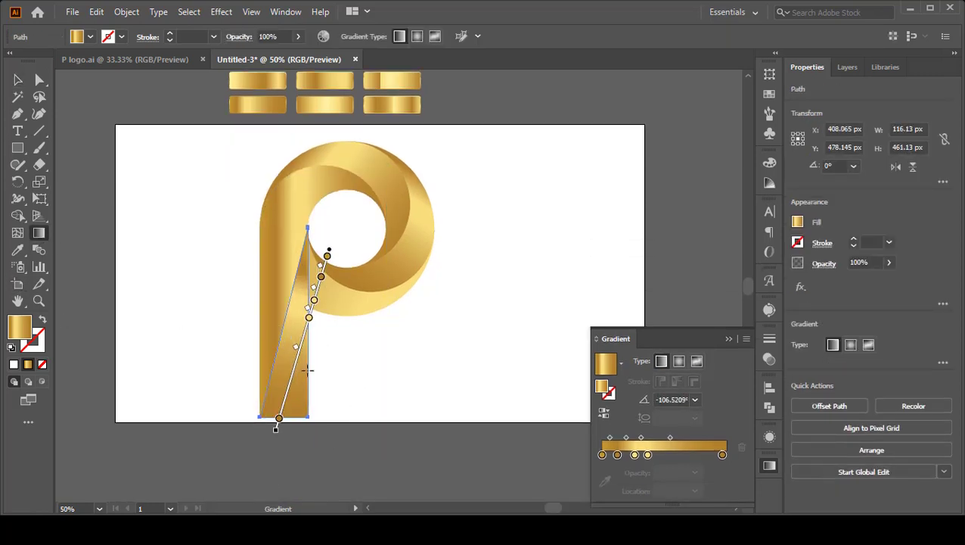
# Reposition the triangle's gradient stops: lower light stop at about 67.4%, upper light stop nearer the middle, and second dark stop at about 21%
pyautogui.moveTo(310, 323); pyautogui.dragTo(294, 369)
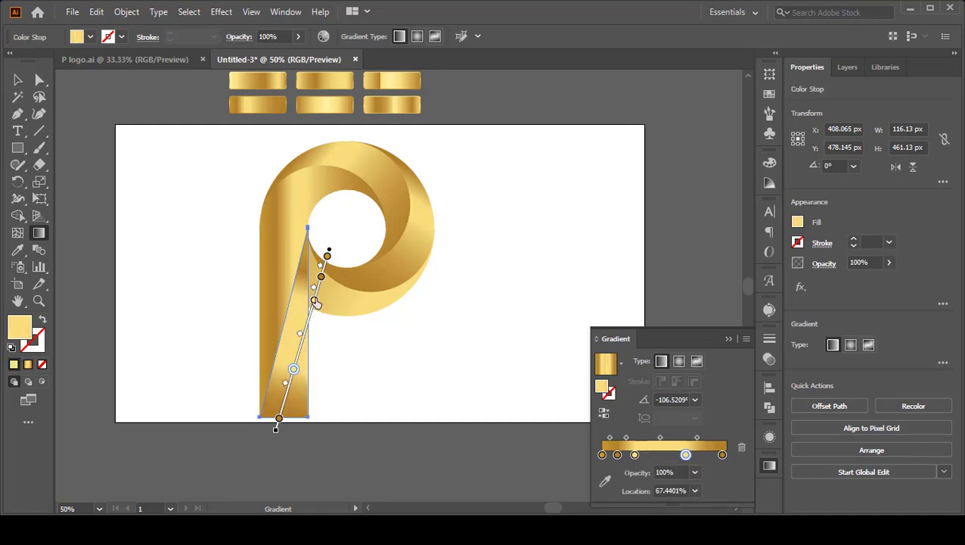
pyautogui.moveTo(318, 285); pyautogui.dragTo(310, 313)
pyautogui.moveTo(321, 276); pyautogui.dragTo(317, 291)
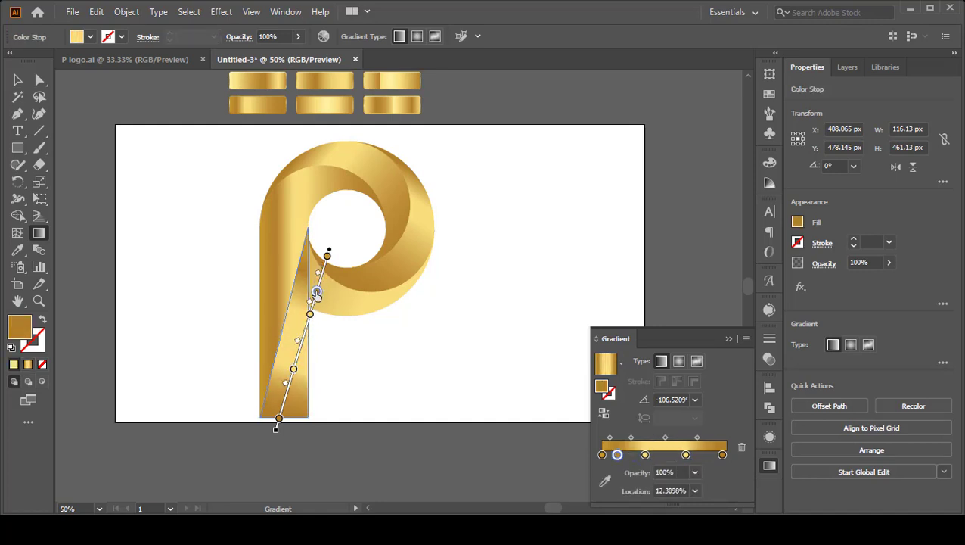
# Try the triangle's gradient without its second dark stop, undo that removal, and deselect the shape
pyautogui.moveTo(328, 252); pyautogui.dragTo(327, 254)
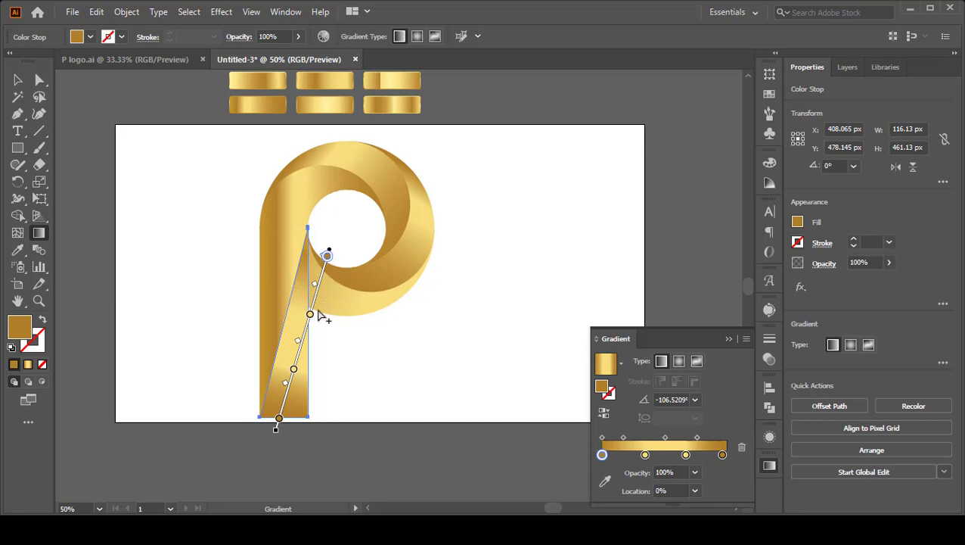
pyautogui.click(16, 83)
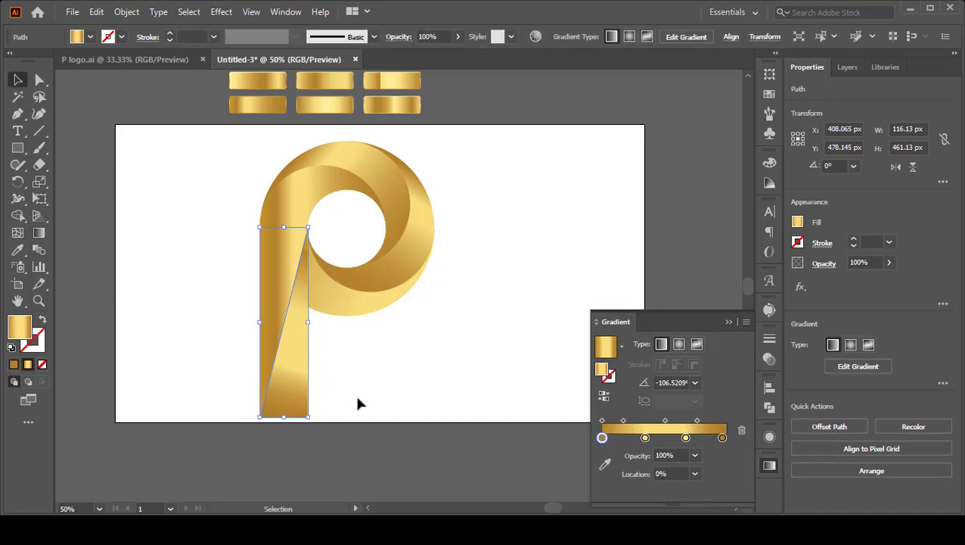
pyautogui.click(370, 409)
pyautogui.hotkey('ctrl', 'z')
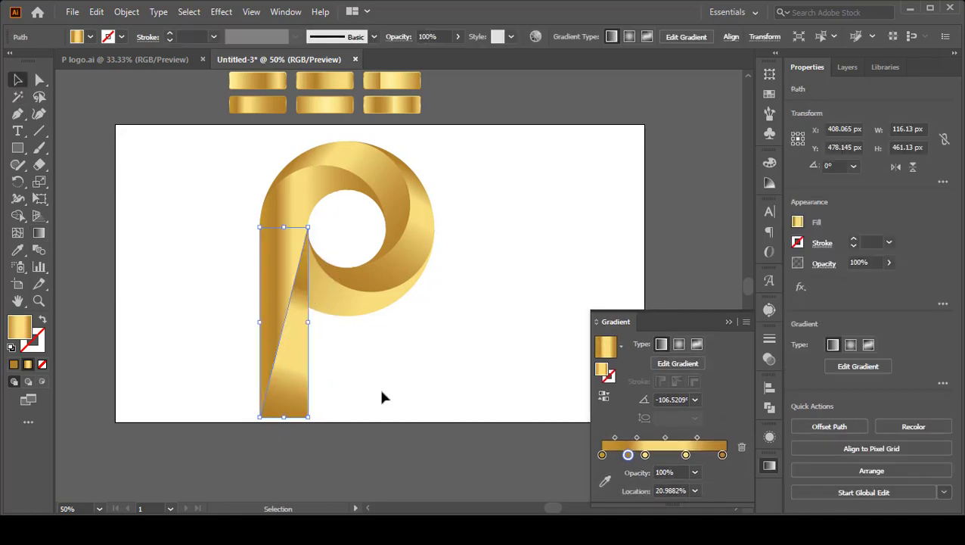
pyautogui.click(381, 397)
pyautogui.keyDown('ctrl'); pyautogui.keyDown('alt'); pyautogui.click(383, 404); pyautogui.keyUp('alt'); pyautogui.keyUp('ctrl')
pyautogui.keyDown('ctrl'); pyautogui.click(384, 403); pyautogui.keyUp('ctrl')
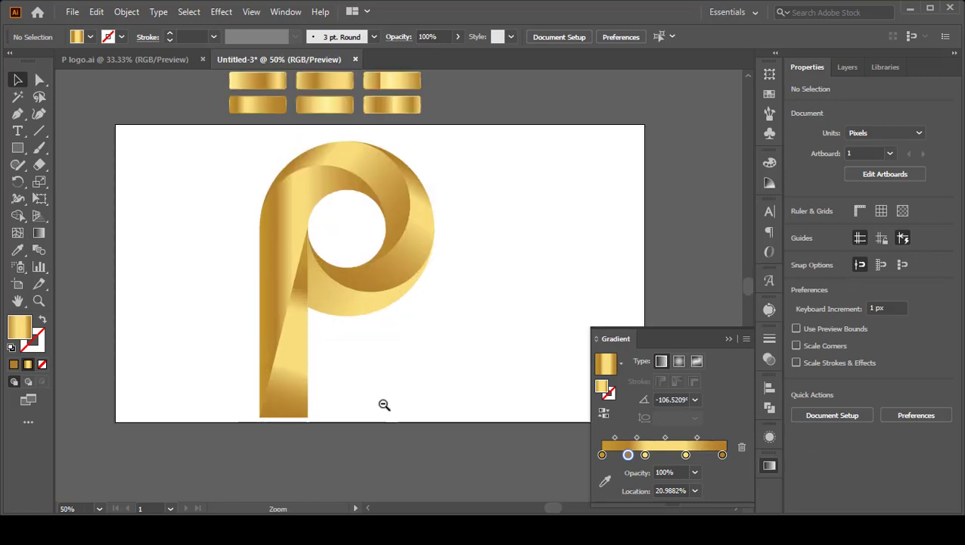
# Round the lower-right corner of the stem's triangular piece with its live corner widget, curving the stem's base, and deselect it
pyautogui.moveTo(383, 394); pyautogui.dragTo(357, 416)
pyautogui.click(281, 439)
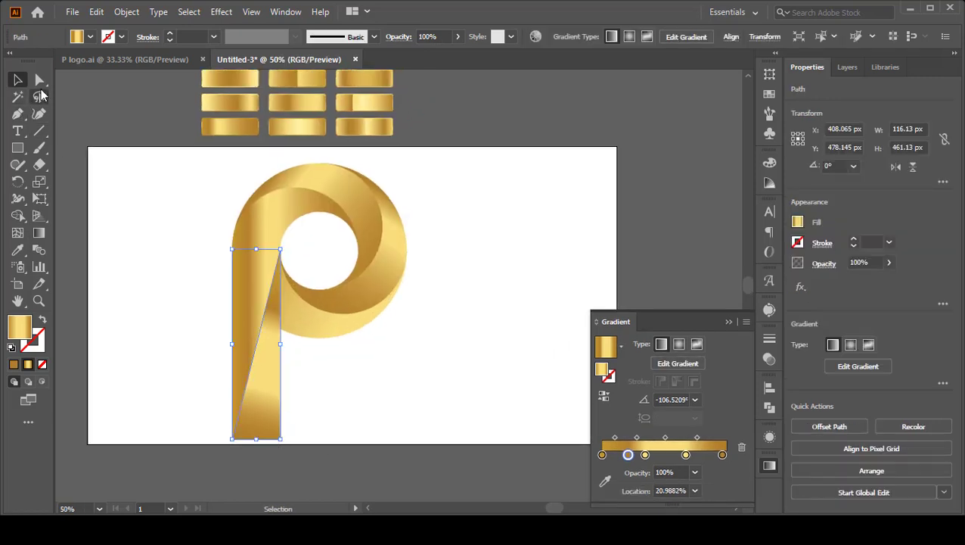
pyautogui.press('a')
pyautogui.click(279, 439)
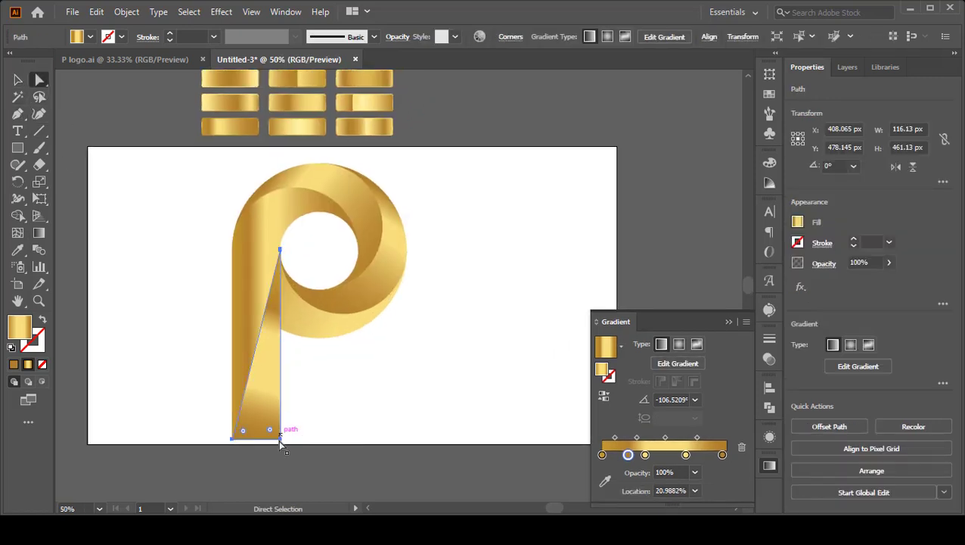
pyautogui.click(280, 439)
pyautogui.moveTo(269, 428); pyautogui.dragTo(129, 311)
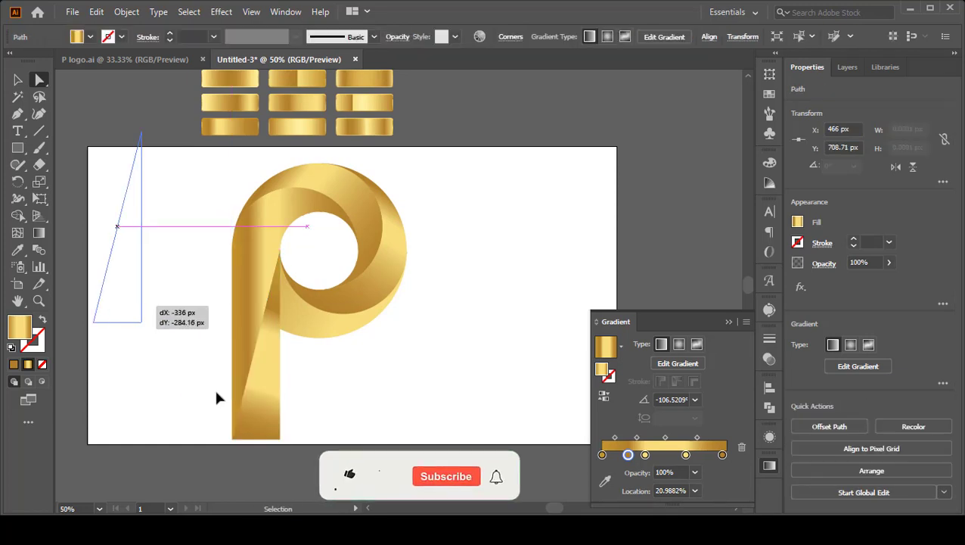
pyautogui.moveTo(216, 397); pyautogui.dragTo(273, 438)
pyautogui.click(277, 439)
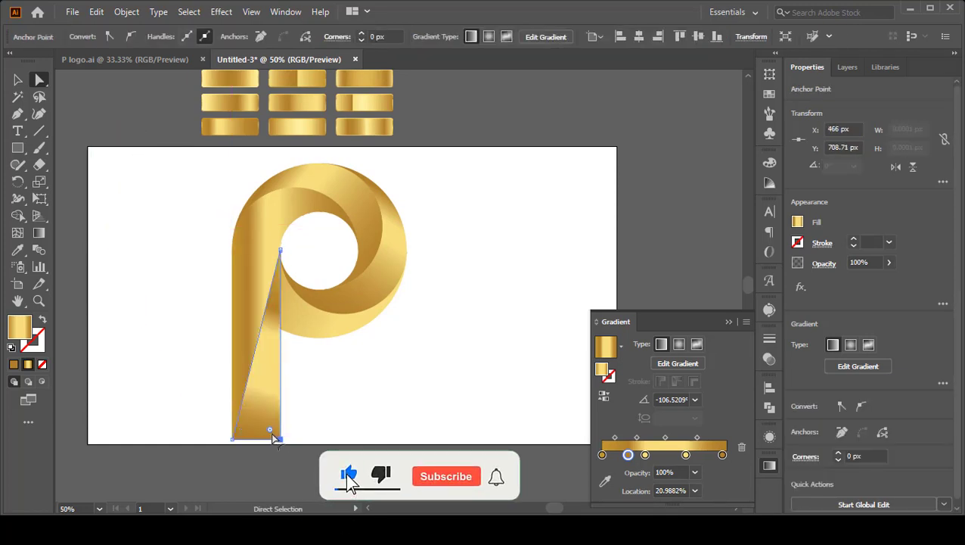
pyautogui.click(144, 335)
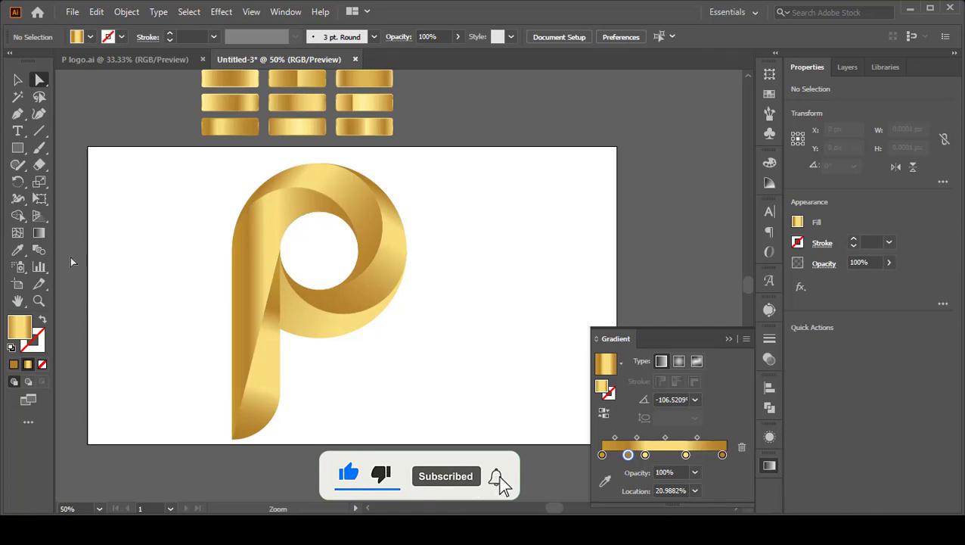
# Select all the shapes that form the letter P
pyautogui.click(18, 81)
pyautogui.hotkey('ctrl', 'a')
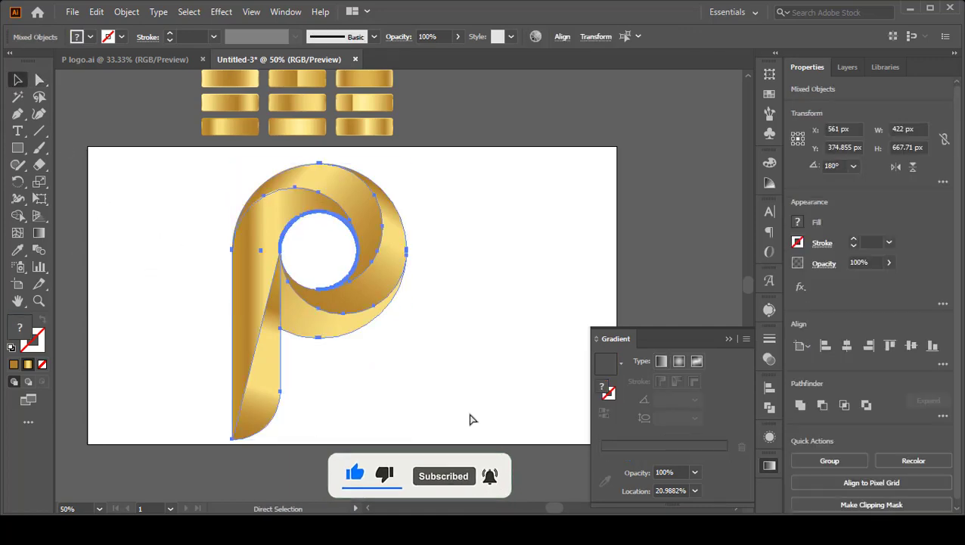